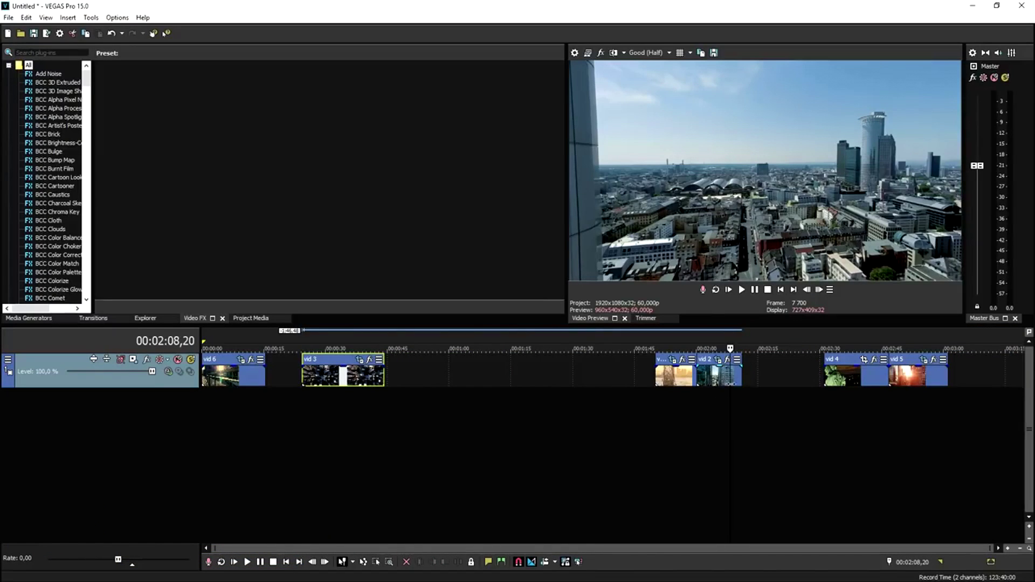
# Move the vid 2 clip into the gap between vid 6 and vid 3, and return the cursor to the timeline start.
pyautogui.moveTo(717, 377); pyautogui.dragTo(310, 377)
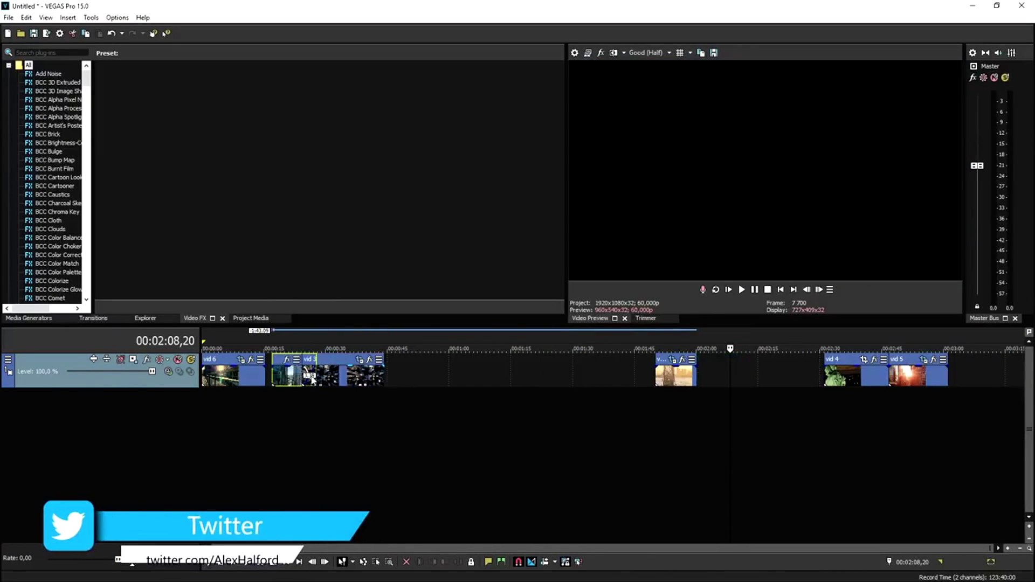
pyautogui.click(270, 349)
pyautogui.scroll(5, 525, 348)
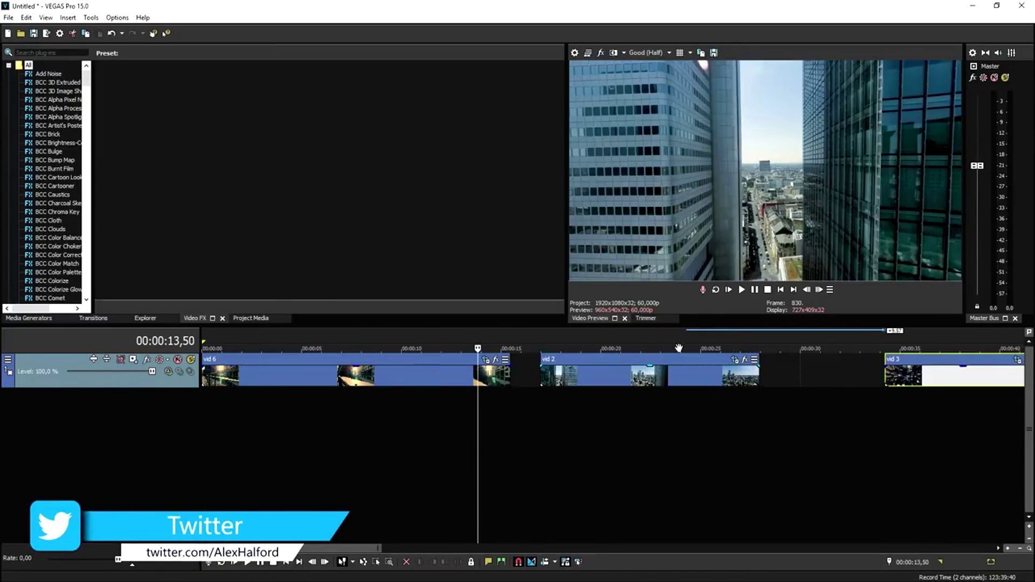
pyautogui.press('Home')
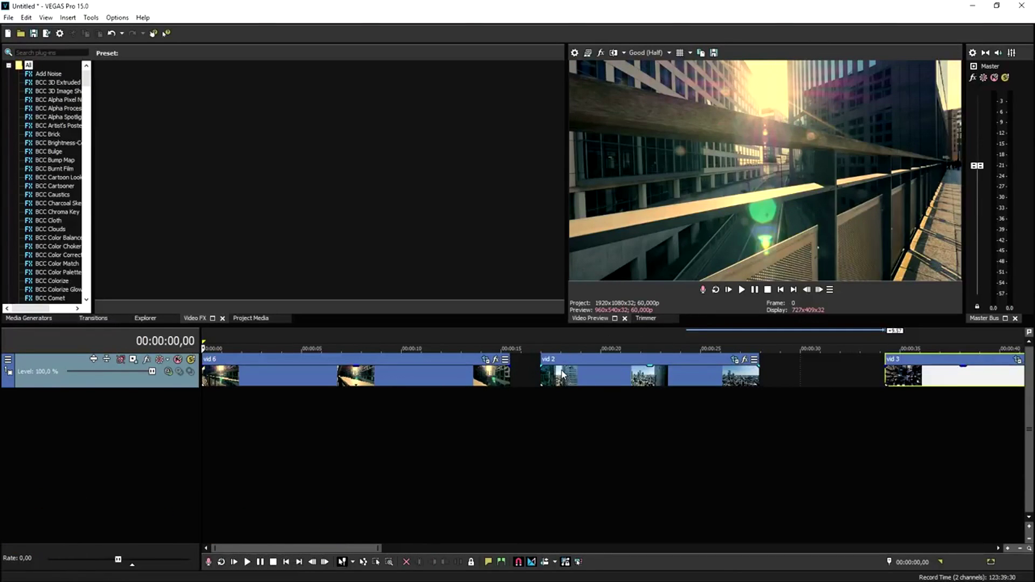
# Insert an empty video track above the existing clips' track.
pyautogui.moveTo(561, 377)
pyautogui.mouseDown()
pyautogui.moveTo(543, 382)
pyautogui.moveTo(565, 383)
pyautogui.mouseUp()
pyautogui.rightClick(519, 369)
pyautogui.click(565, 463)
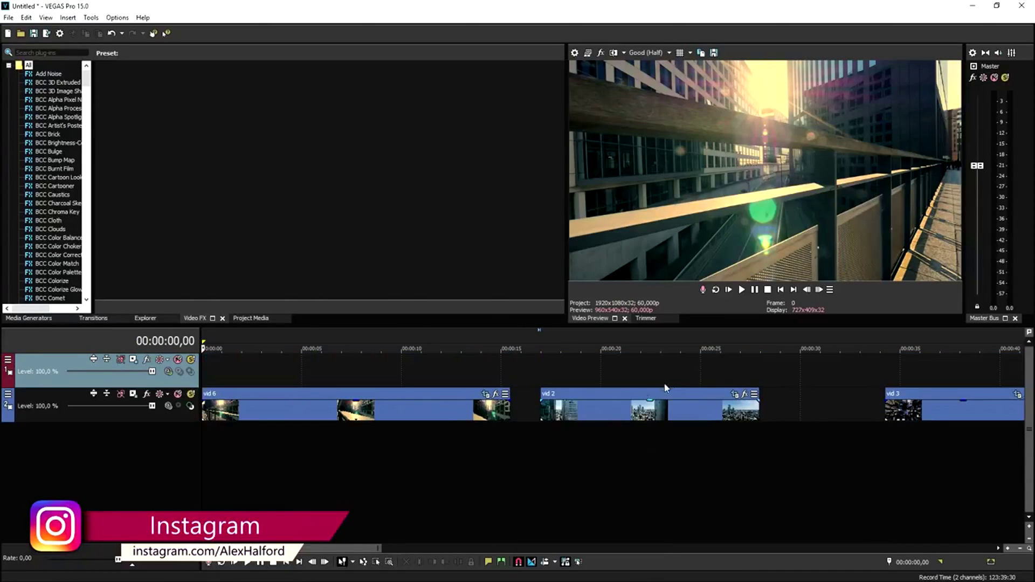
# Move vid 2 to the upper track so that it starts at about 00:00:13,59 and overlaps the end of vid 6.
pyautogui.scroll(3, 692, 383)
pyautogui.moveTo(906, 400); pyautogui.dragTo(774, 361)
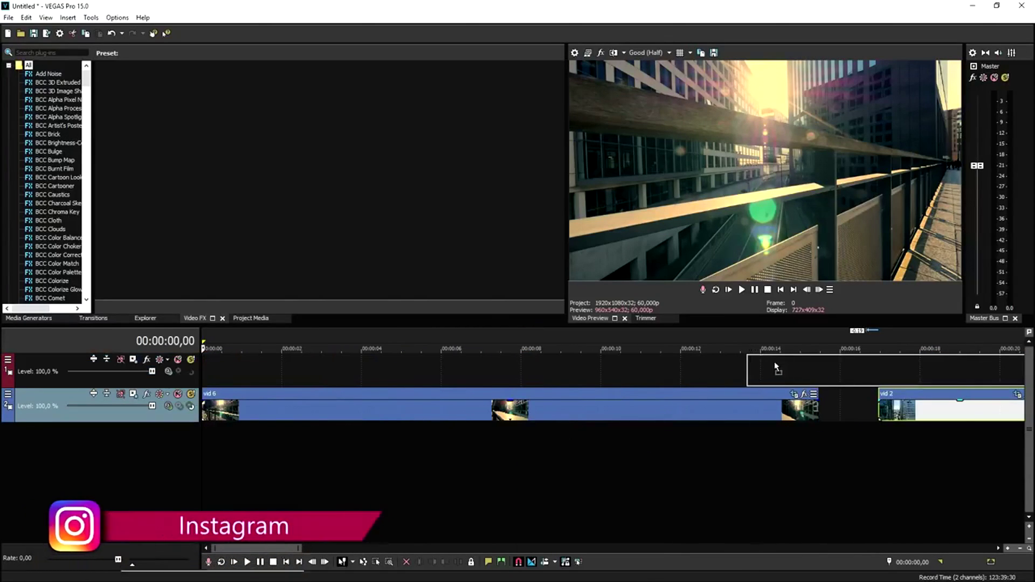
pyautogui.scroll(4, 684, 377)
pyautogui.moveTo(690, 376); pyautogui.dragTo(727, 381)
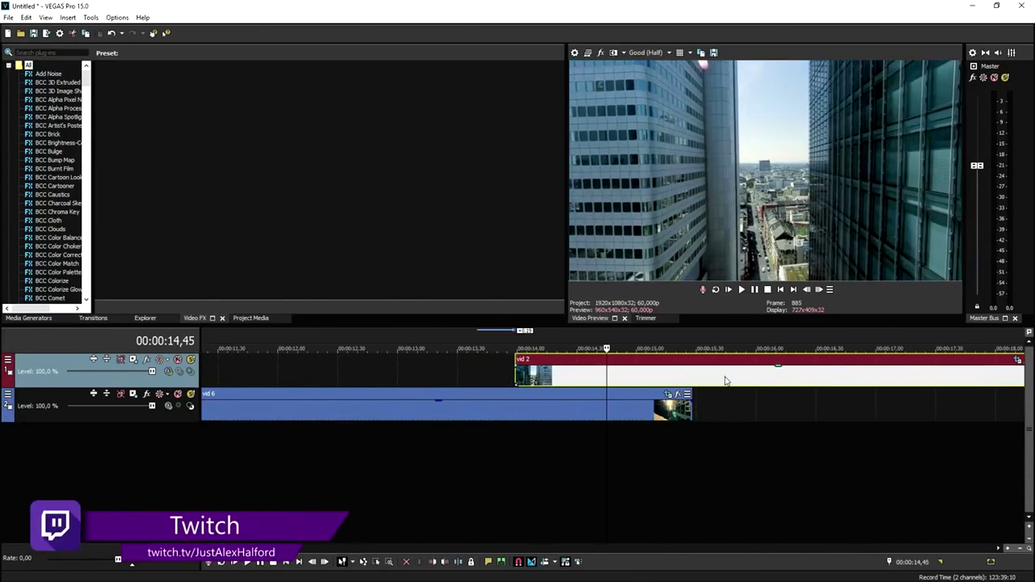
# Split vid 2 where vid 6 ends, and split vid 6 where vid 2 begins.
pyautogui.click(693, 377)
pyautogui.press('s')
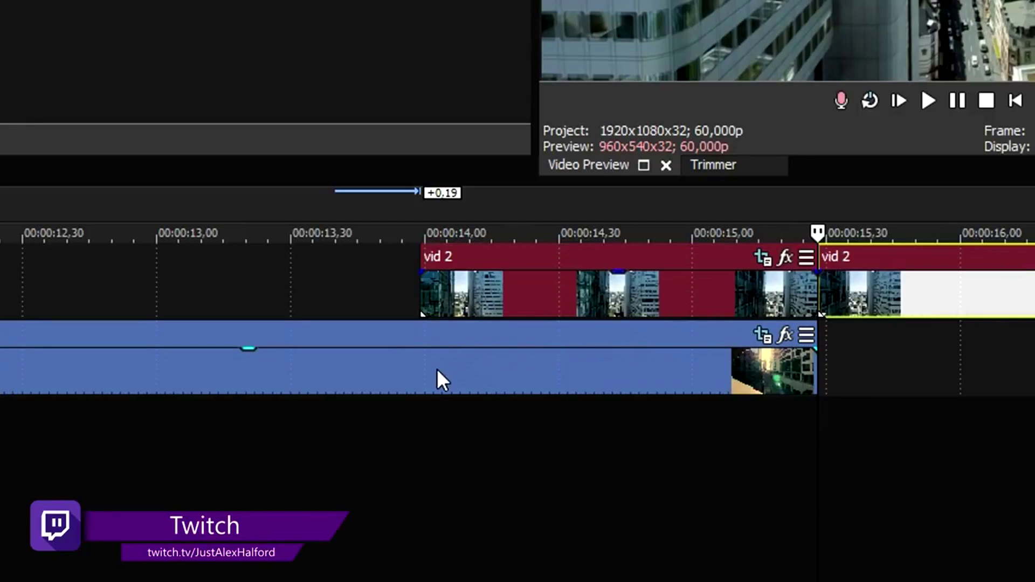
pyautogui.click(510, 408)
pyautogui.press('s')
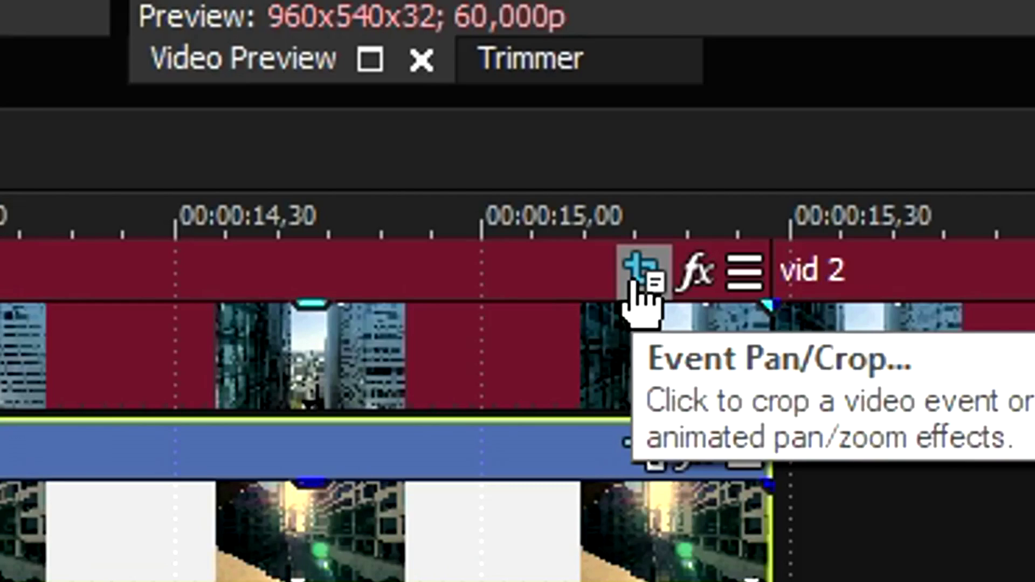
# In the Event Pan/Crop of the overlapping vid 2 piece, restrict movement to X only and shift the frame left at 00:00:01,29.
pyautogui.click(636, 283)
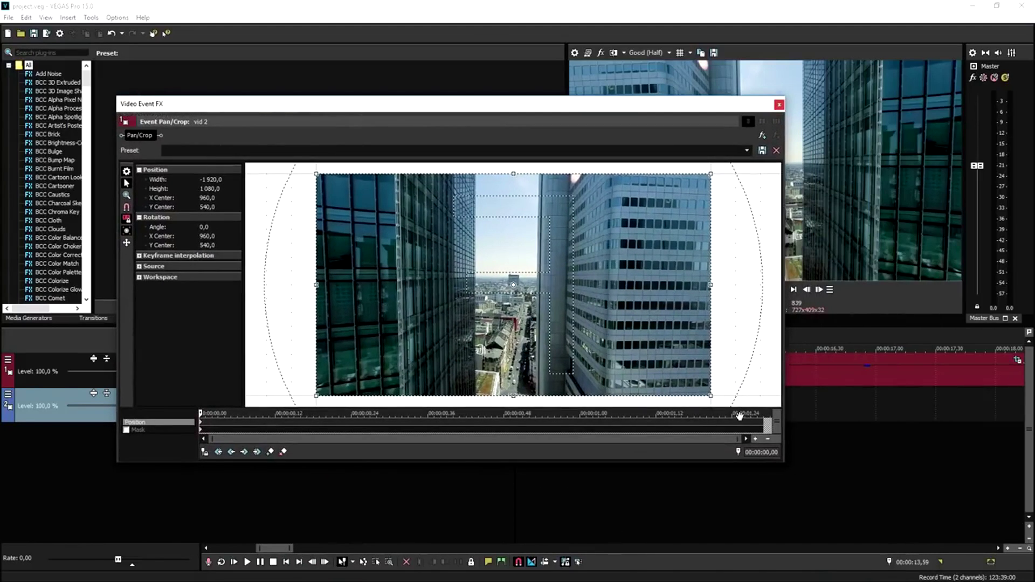
pyautogui.press('space')
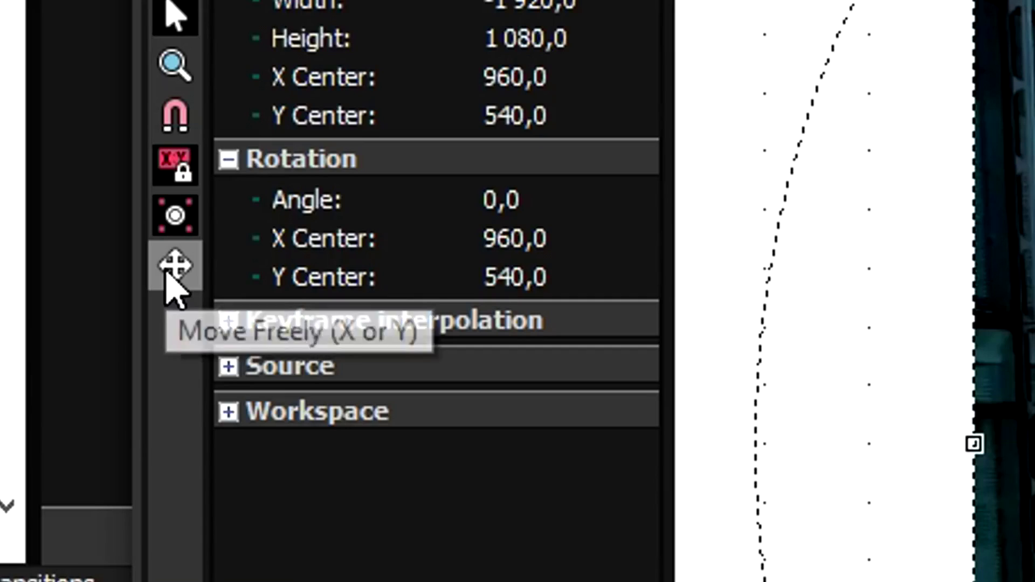
pyautogui.click(126, 244)
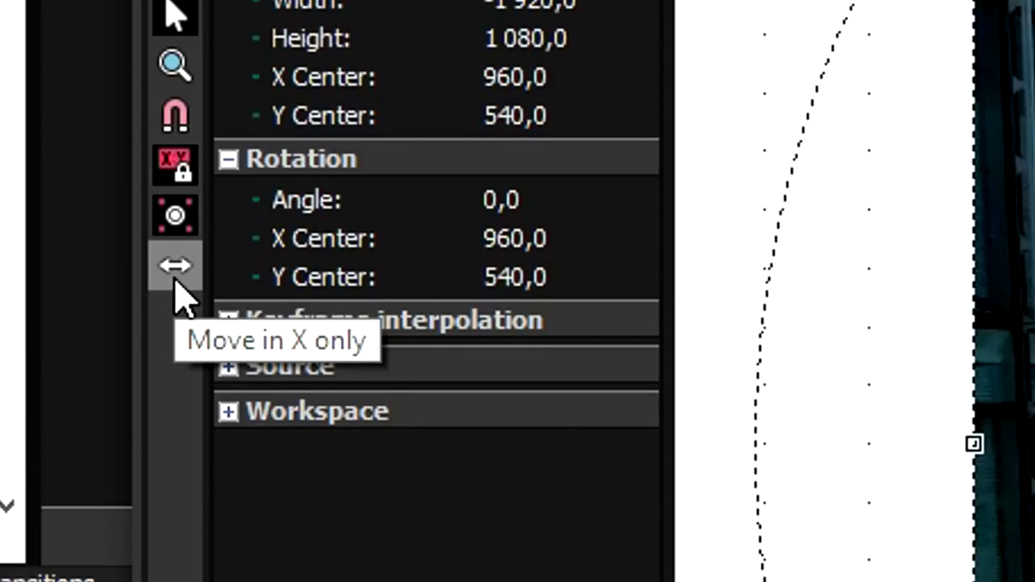
pyautogui.moveTo(721, 349); pyautogui.dragTo(813, 349)
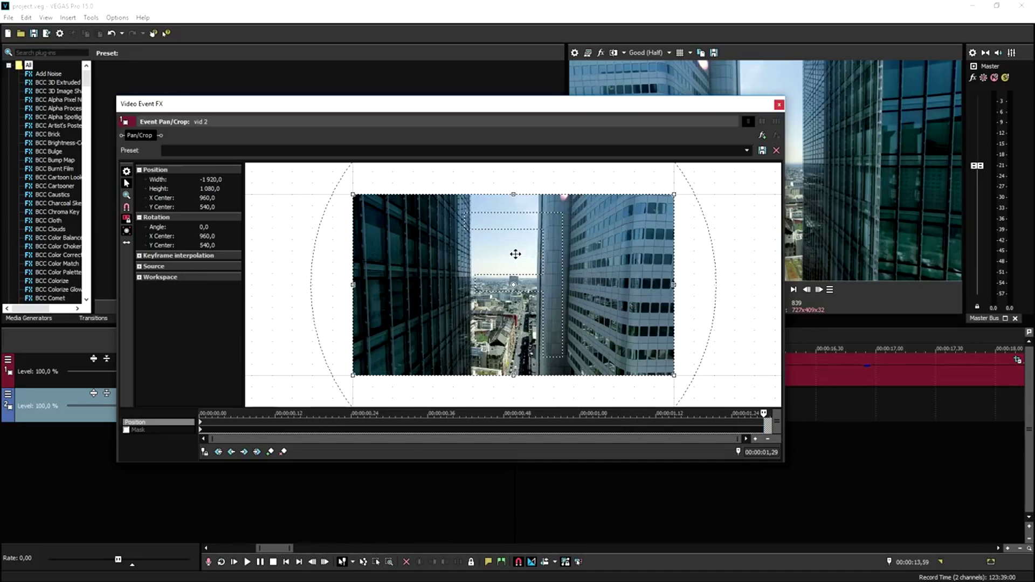
pyautogui.moveTo(531, 254); pyautogui.dragTo(298, 246)
pyautogui.click(779, 105)
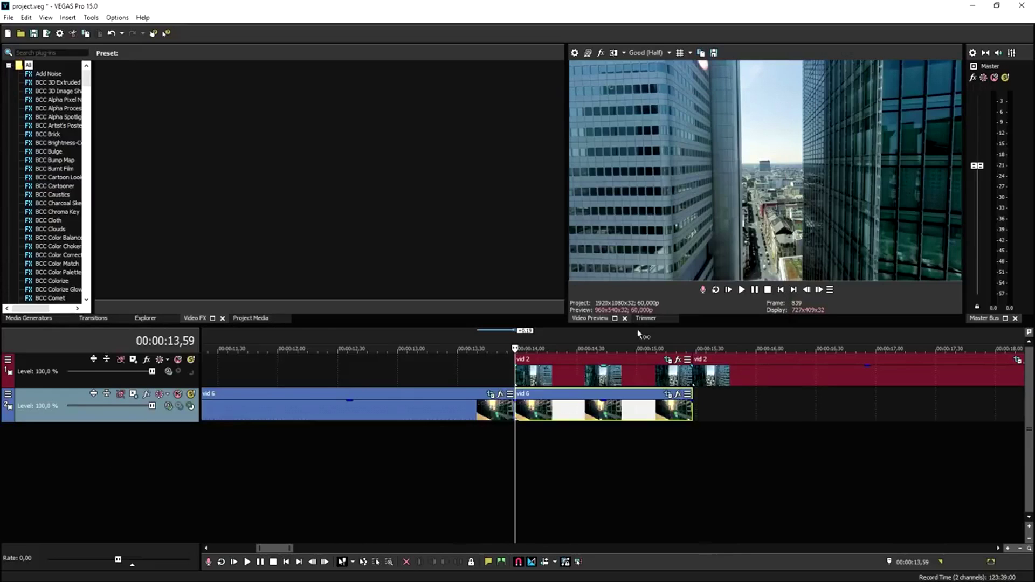
# In the overlapping vid 6 piece's Event Pan/Crop, shift the starting frame to X center 2 884,9 and restore the default frame at 00:00:01,29.
pyautogui.click(668, 395)
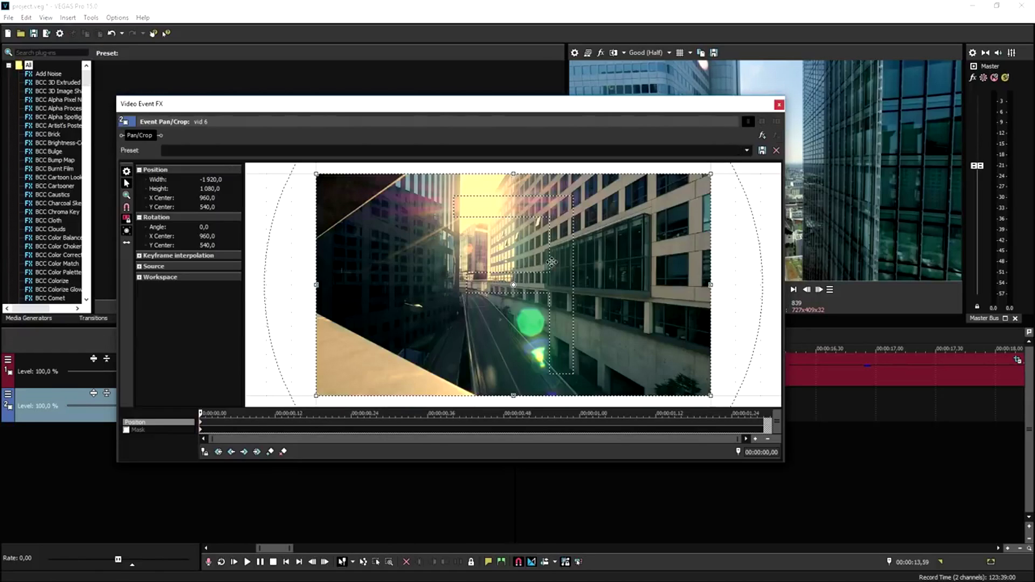
pyautogui.moveTo(375, 253); pyautogui.dragTo(771, 246)
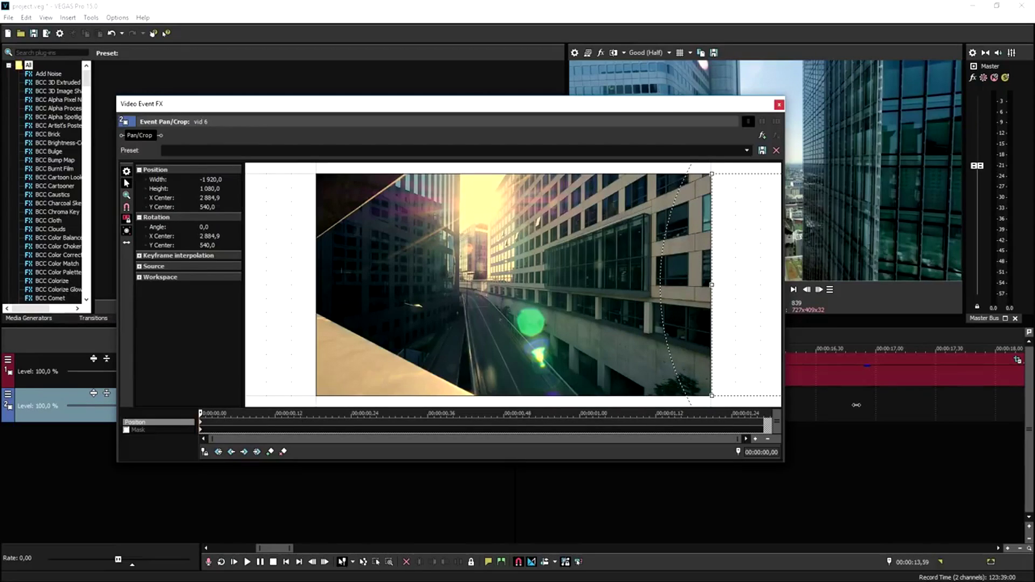
pyautogui.click(763, 423)
pyautogui.rightClick(589, 280)
pyautogui.click(609, 290)
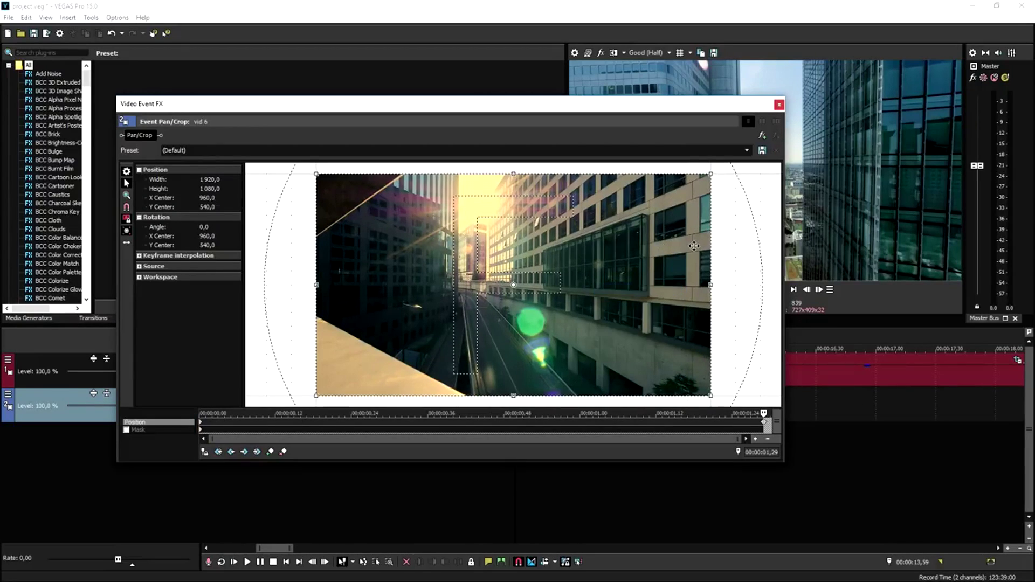
pyautogui.click(779, 105)
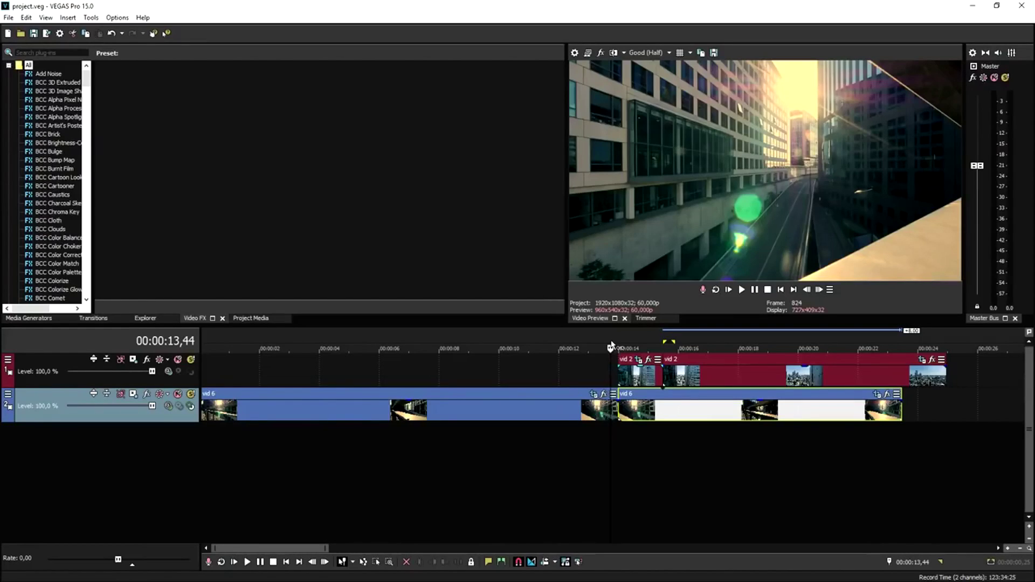
# Delete the clips following the first vid 6 piece and place vid 1 directly against its end on the lower track.
pyautogui.click(642, 377)
pyautogui.press('Delete')
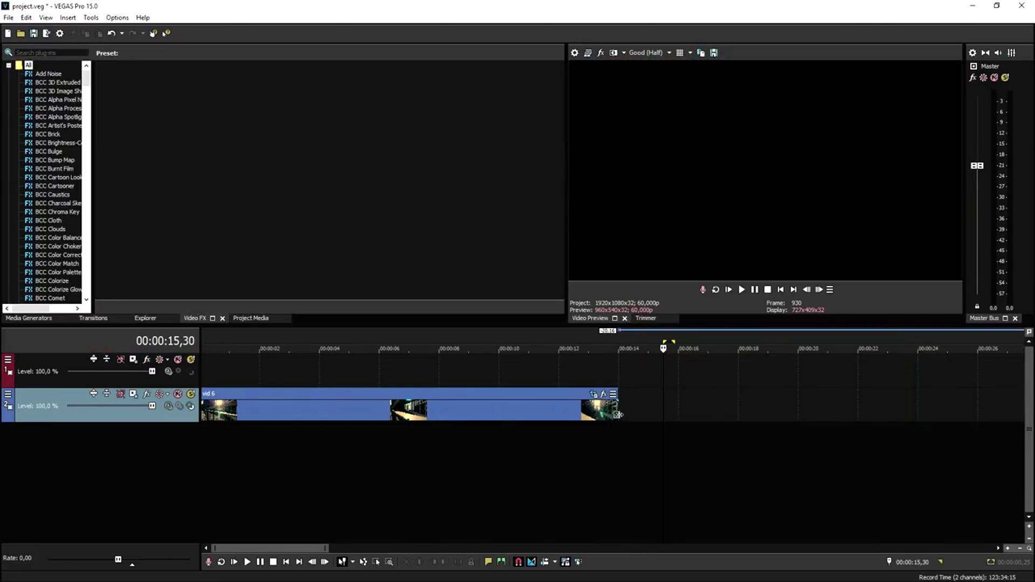
pyautogui.scroll(-5, 671, 414)
pyautogui.moveTo(680, 414); pyautogui.dragTo(288, 415)
pyautogui.scroll(5, 695, 407)
pyautogui.moveTo(639, 415); pyautogui.dragTo(590, 409)
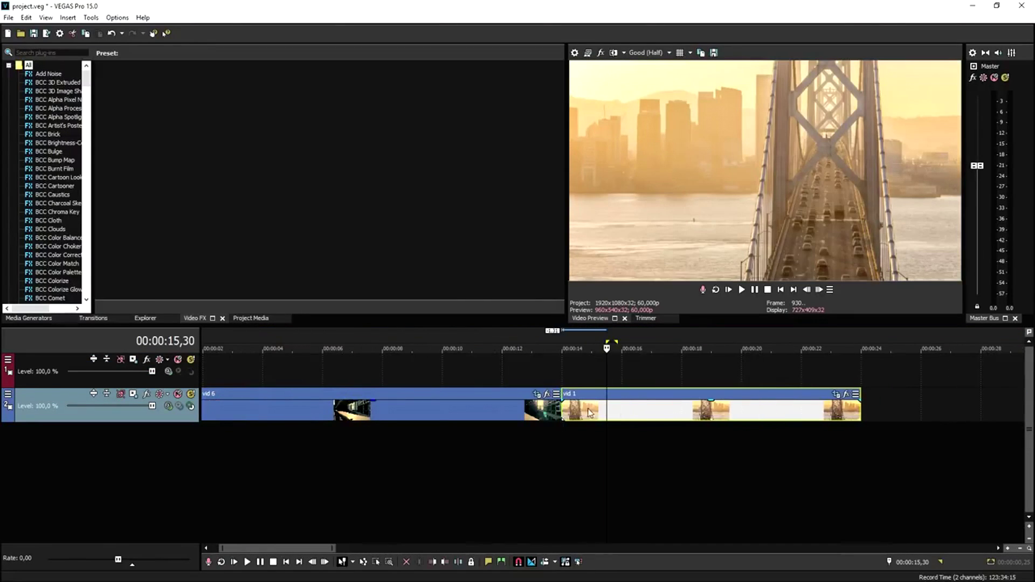
# Overlap the start of vid 1 with the end of vid 6 by 1,12 to create a crossfade.
pyautogui.scroll(2, 579, 394)
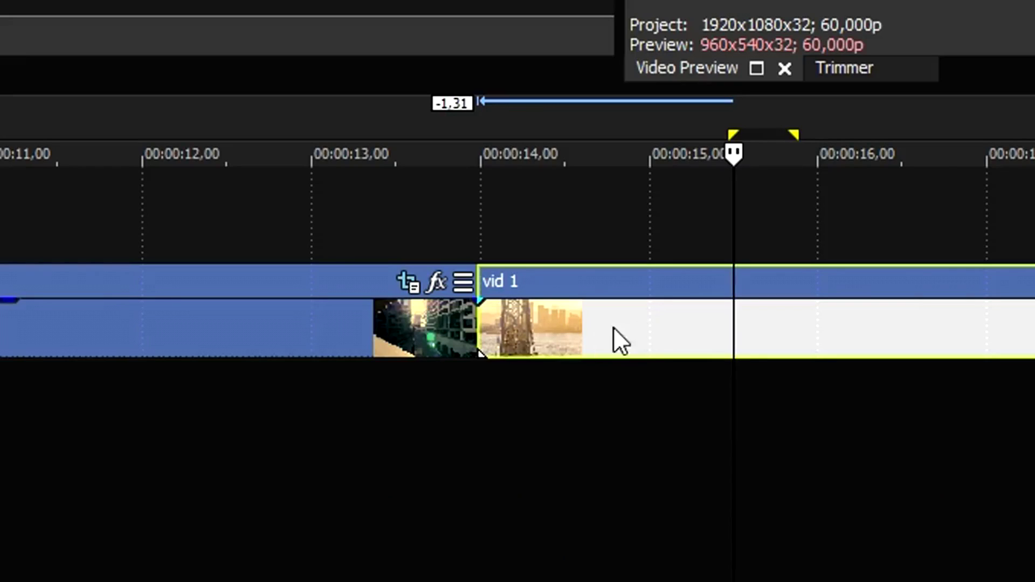
pyautogui.moveTo(672, 332); pyautogui.dragTo(468, 335)
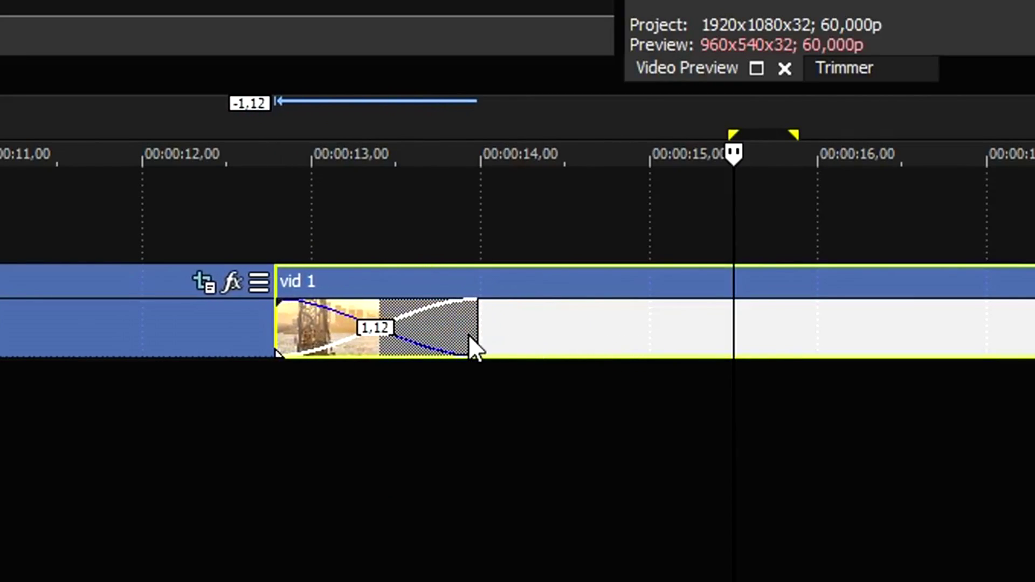
pyautogui.scroll(5, 563, 339)
pyautogui.scroll(-4, 591, 342)
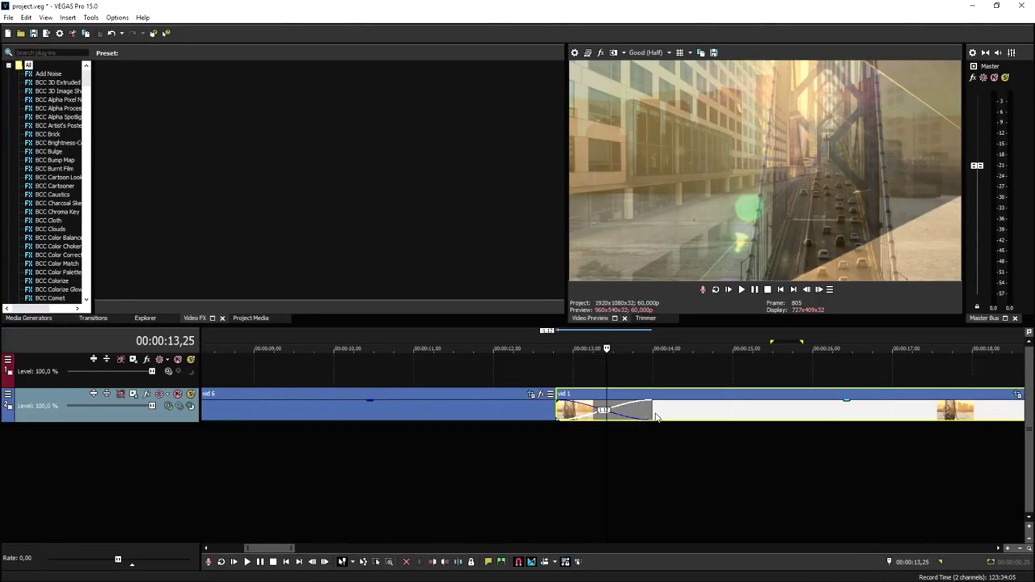
pyautogui.moveTo(778, 413); pyautogui.dragTo(680, 410)
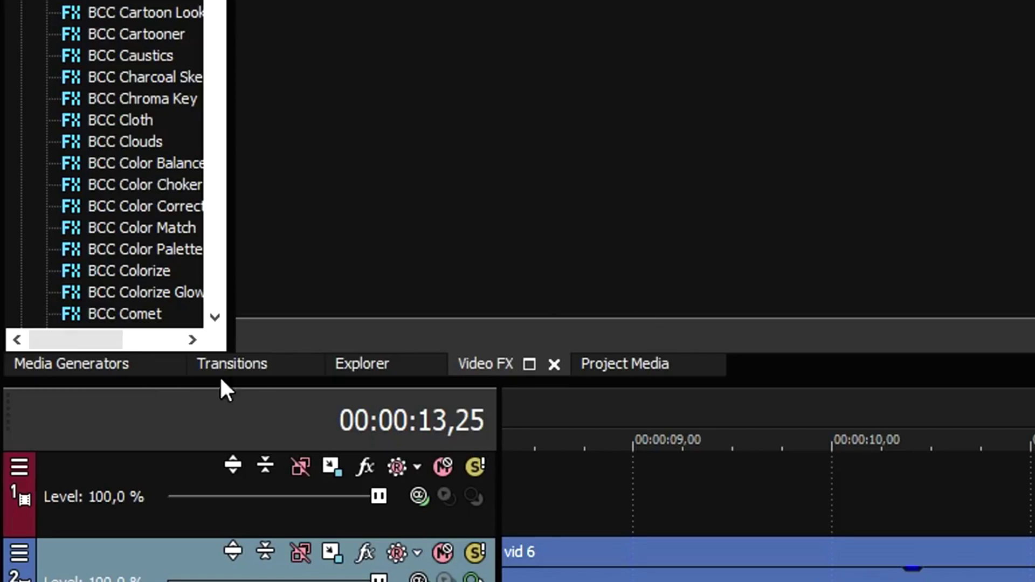
# Open the video transitions library and browse the available transitions.
pyautogui.click(216, 369)
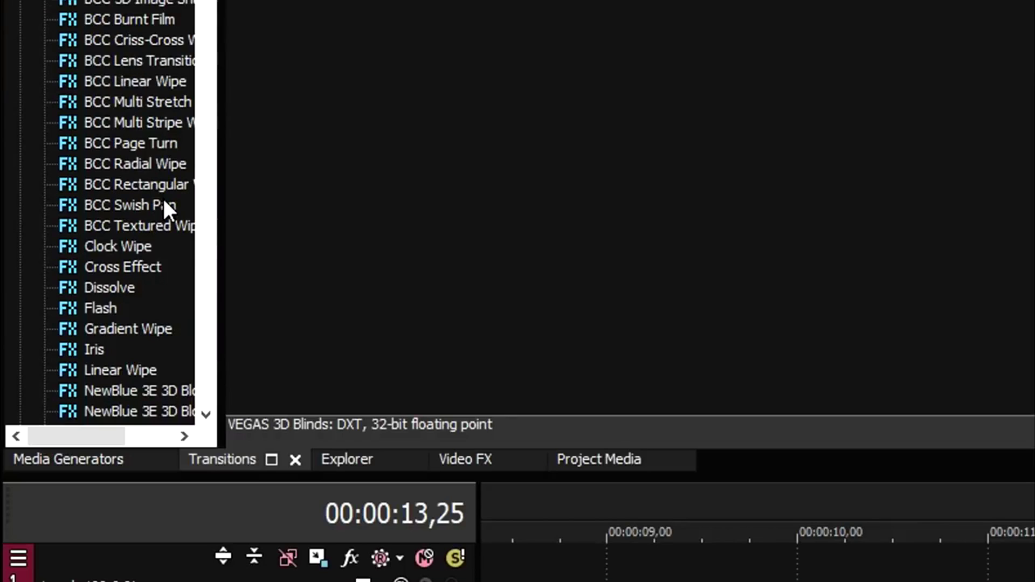
pyautogui.click(165, 506)
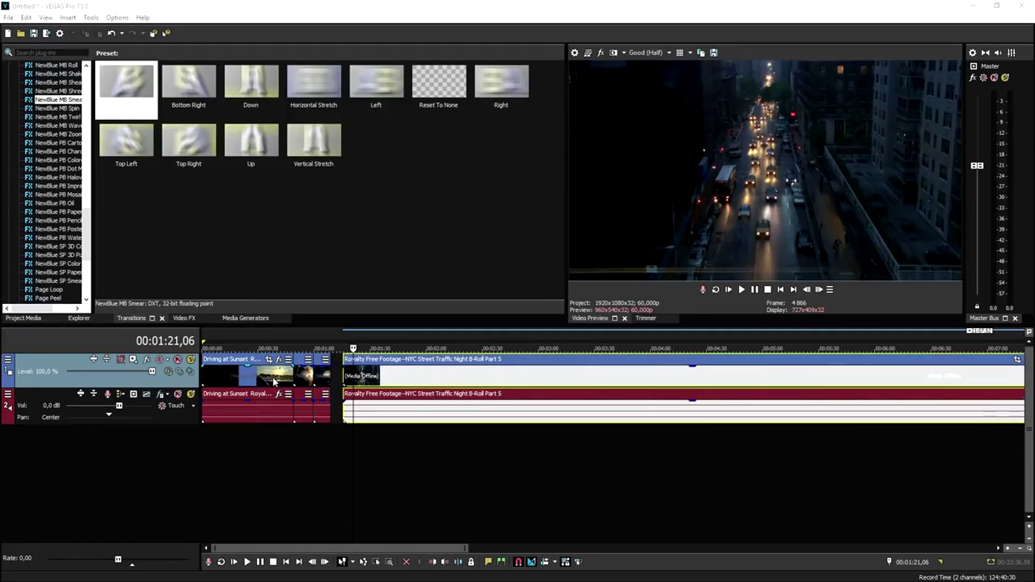
# Move the Driving at Sunset clip onto the NYC Street Traffic footage, and space the two night car-driving clips out near the timeline start.
pyautogui.hotkey('ctrl', 'z')
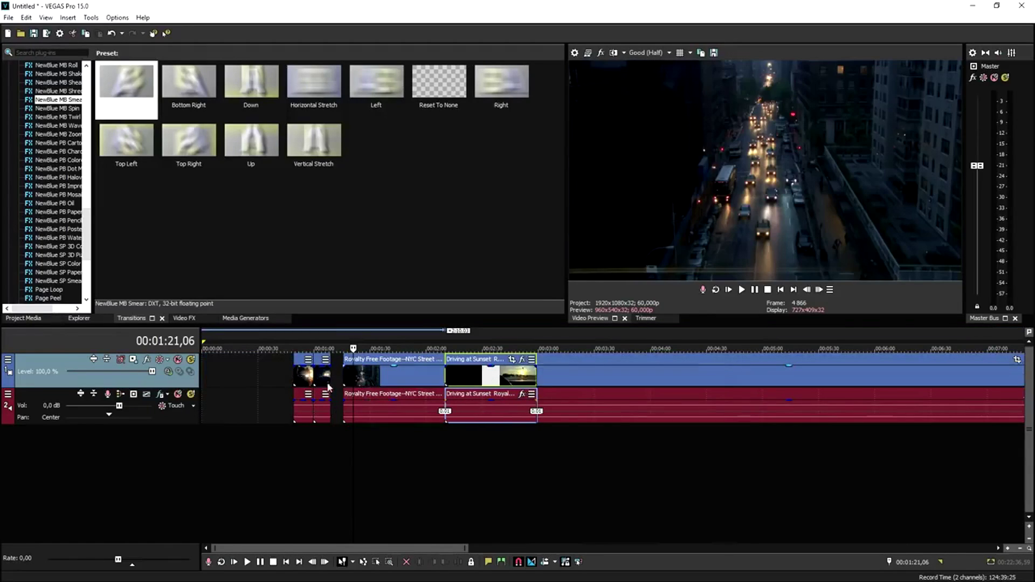
pyautogui.moveTo(307, 376); pyautogui.dragTo(203, 372)
pyautogui.moveTo(324, 378); pyautogui.dragTo(250, 380)
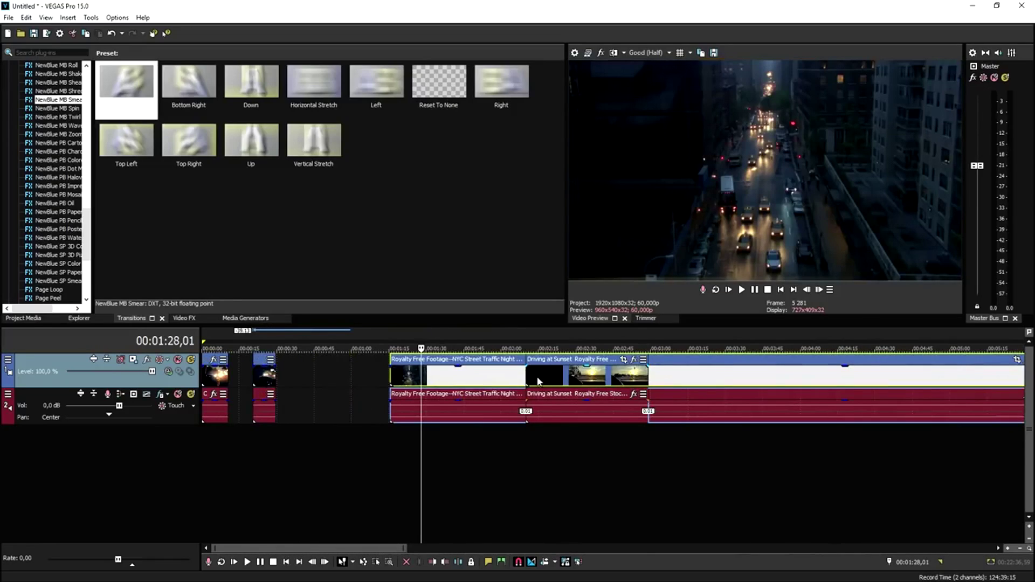
# Preview the sunset driving clip and examine the two night car-driving clips at the timeline start.
pyautogui.scroll(-2, 538, 381)
pyautogui.click(506, 379)
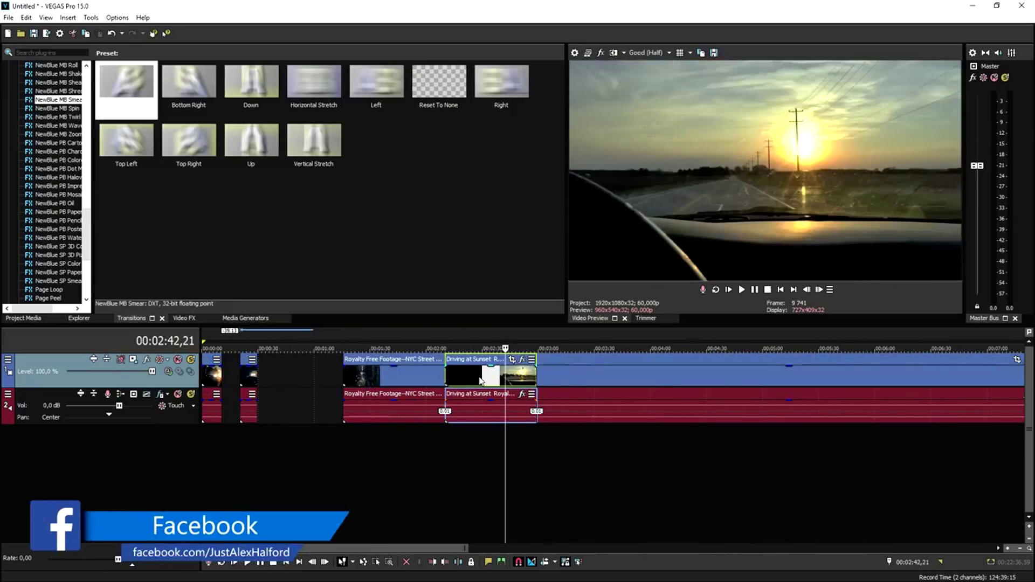
pyautogui.click(477, 379)
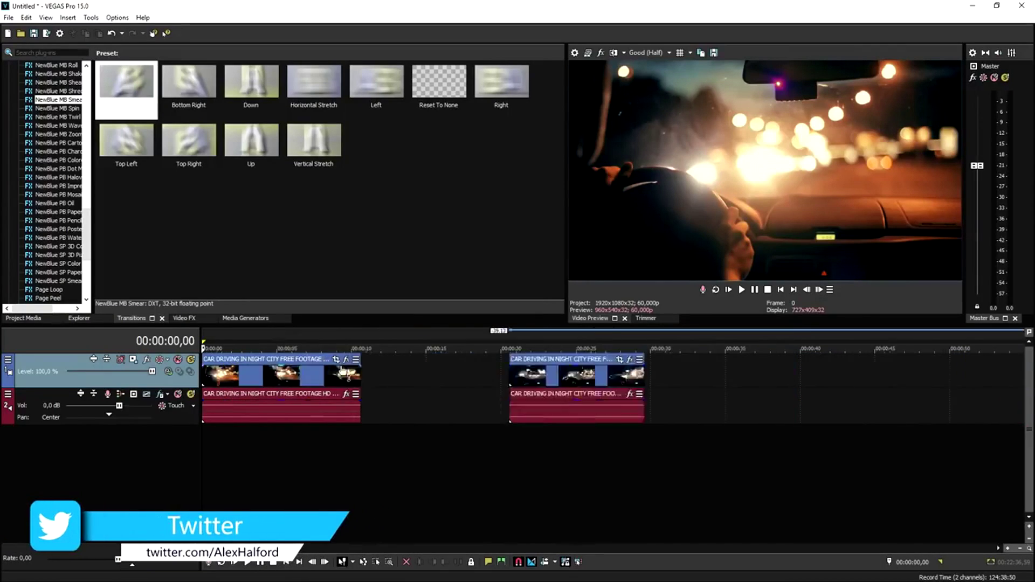
pyautogui.scroll(3, 348, 376)
pyautogui.scroll(-1, 374, 368)
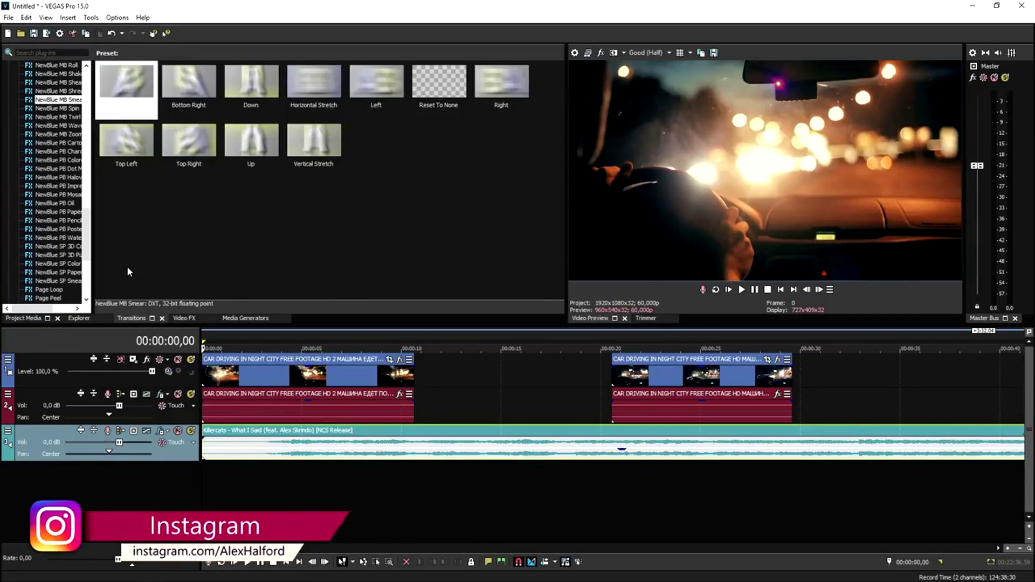
# Play the Killercats song together with the first car-driving clip from the timeline start, and stop playback.
pyautogui.press('space')
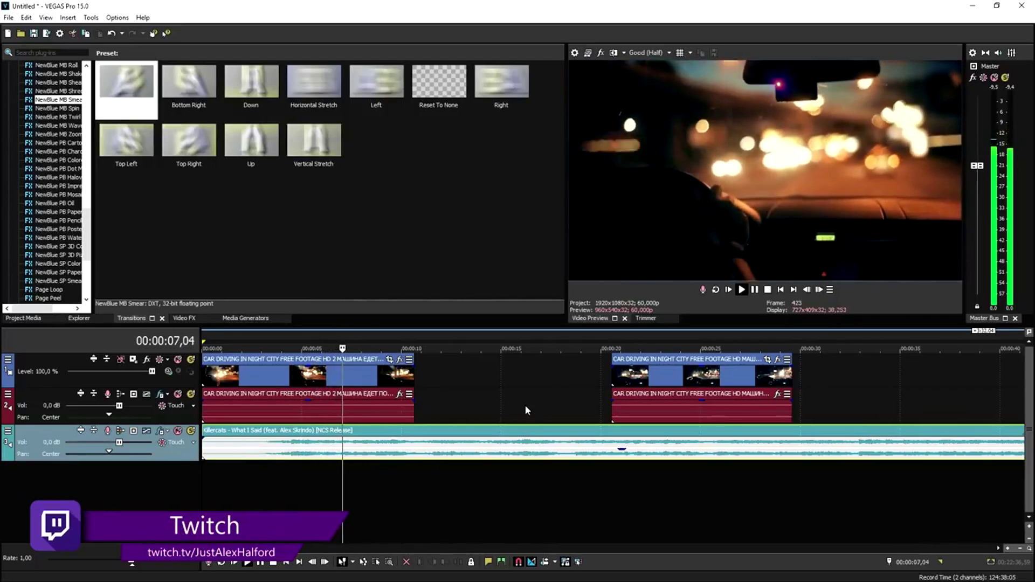
pyautogui.scroll(5, 499, 460)
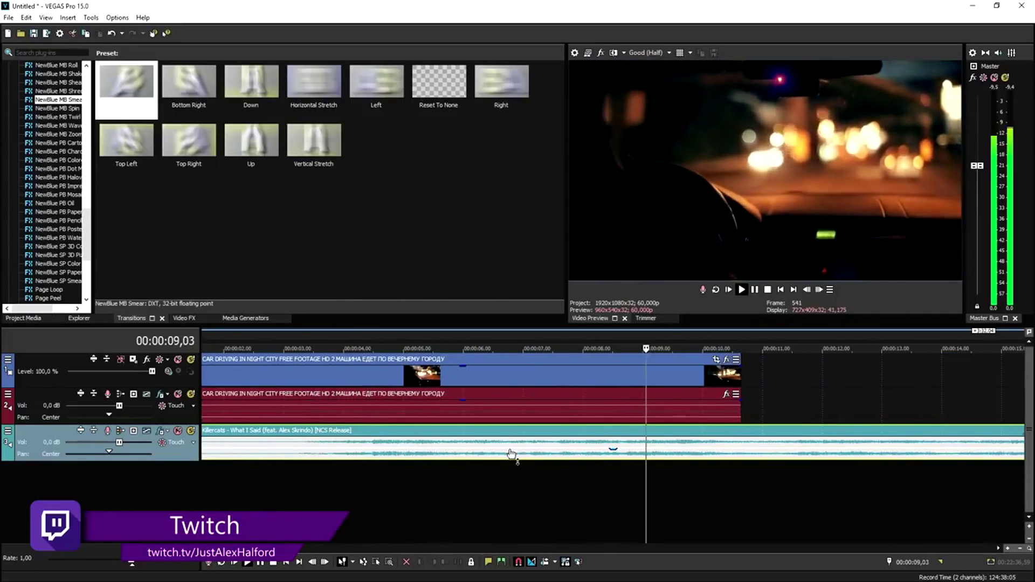
pyautogui.press('space')
pyautogui.scroll(-5, 466, 450)
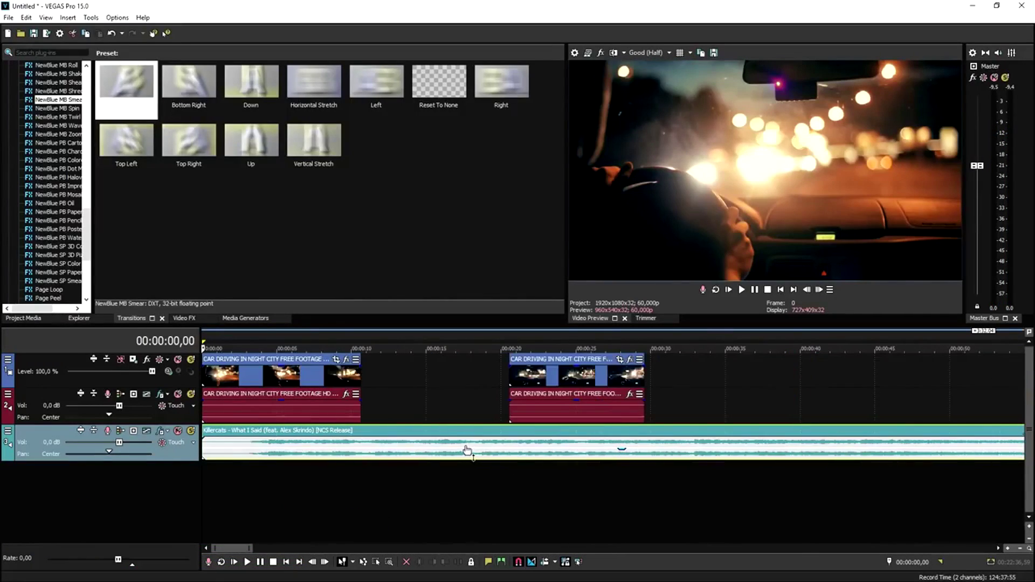
# Find the song's stronger section, split the song at 00:01:01,22, and move the later part to the timeline start in place of the earlier one.
pyautogui.scroll(-3, 488, 451)
pyautogui.click(437, 341)
pyautogui.press('space')
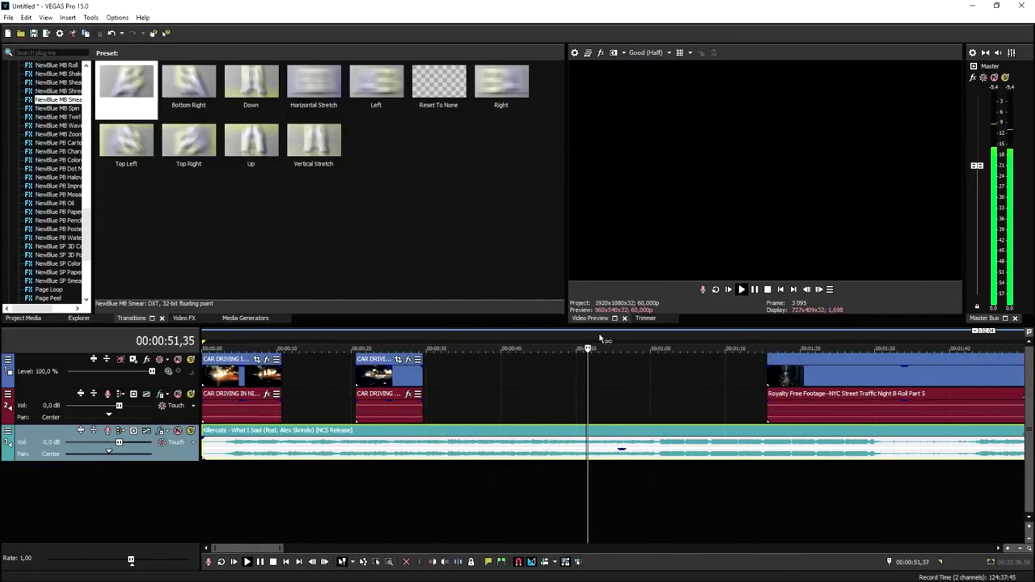
pyautogui.scroll(5, 667, 348)
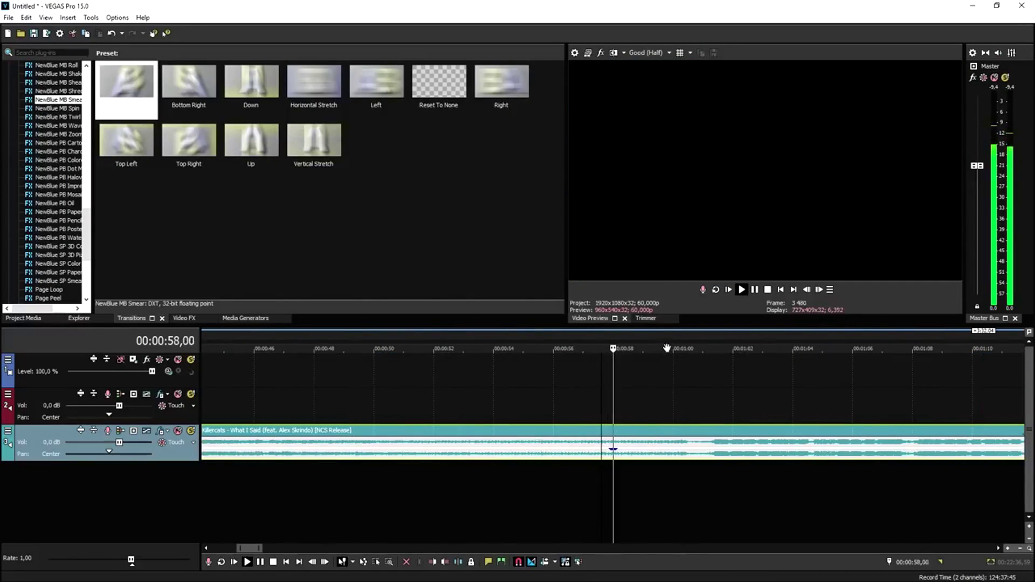
pyautogui.scroll(2, 670, 332)
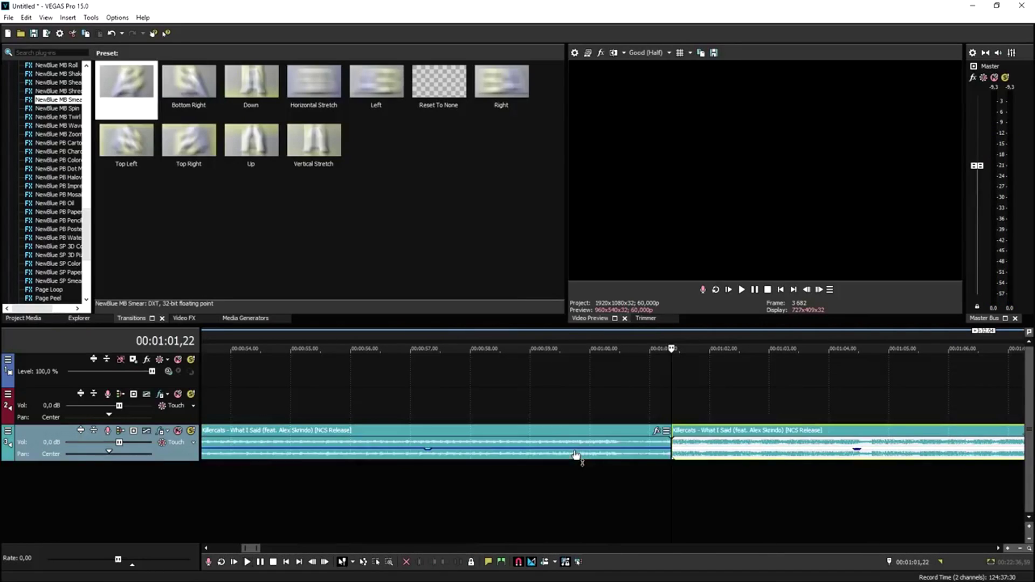
pyautogui.scroll(-8, 507, 431)
pyautogui.press('space')
pyautogui.moveTo(518, 434); pyautogui.dragTo(219, 443)
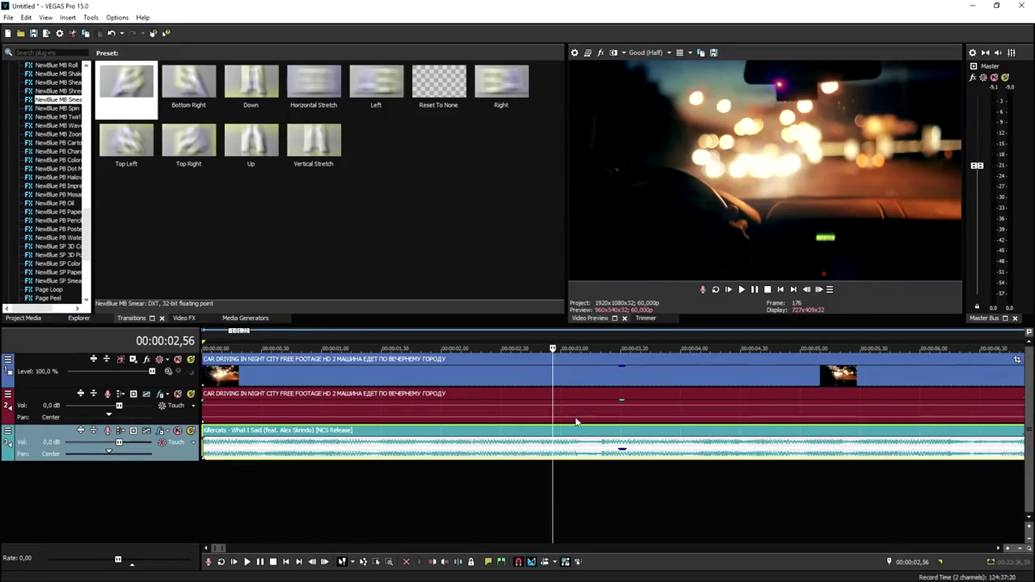
# Mark the song's quiet gap just after 00:00:03,00 and play across it to locate the returning beat.
pyautogui.moveTo(574, 338); pyautogui.dragTo(598, 339)
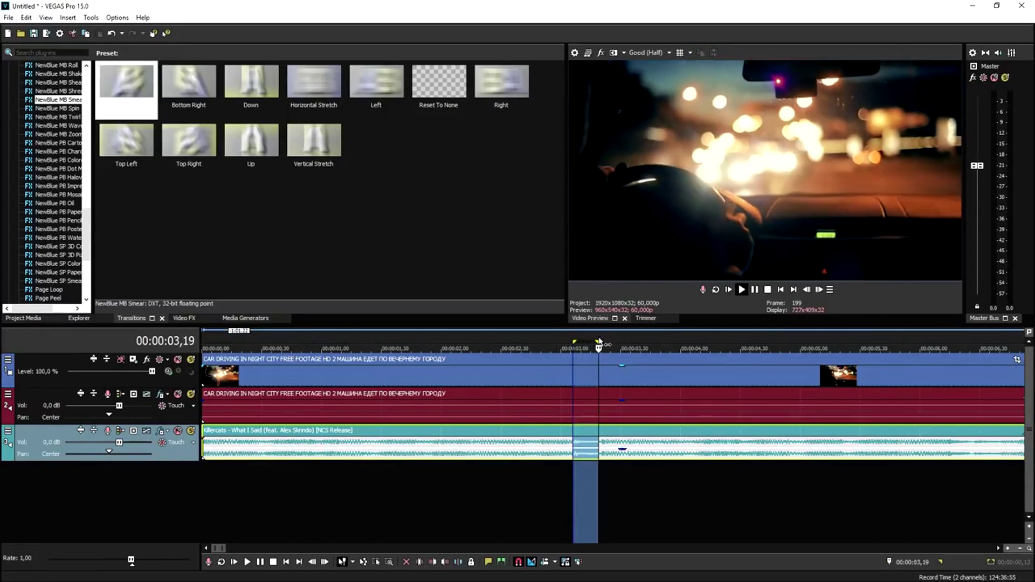
pyautogui.click(536, 338)
pyautogui.press('space')
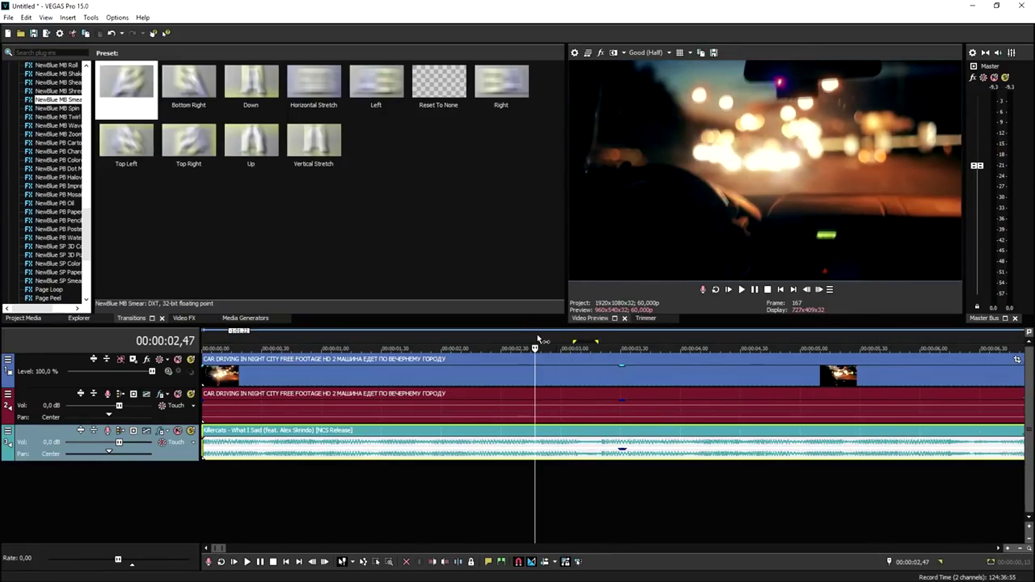
pyautogui.click(581, 377)
pyautogui.scroll(2, 657, 408)
pyautogui.scroll(1, 657, 408)
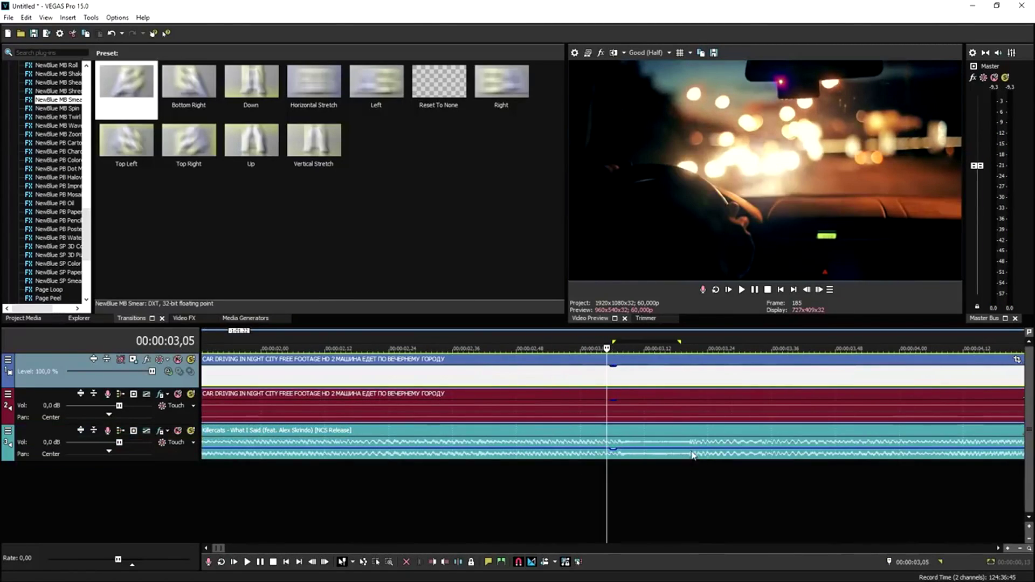
pyautogui.click(686, 458)
pyautogui.scroll(-2, 686, 459)
pyautogui.press('space')
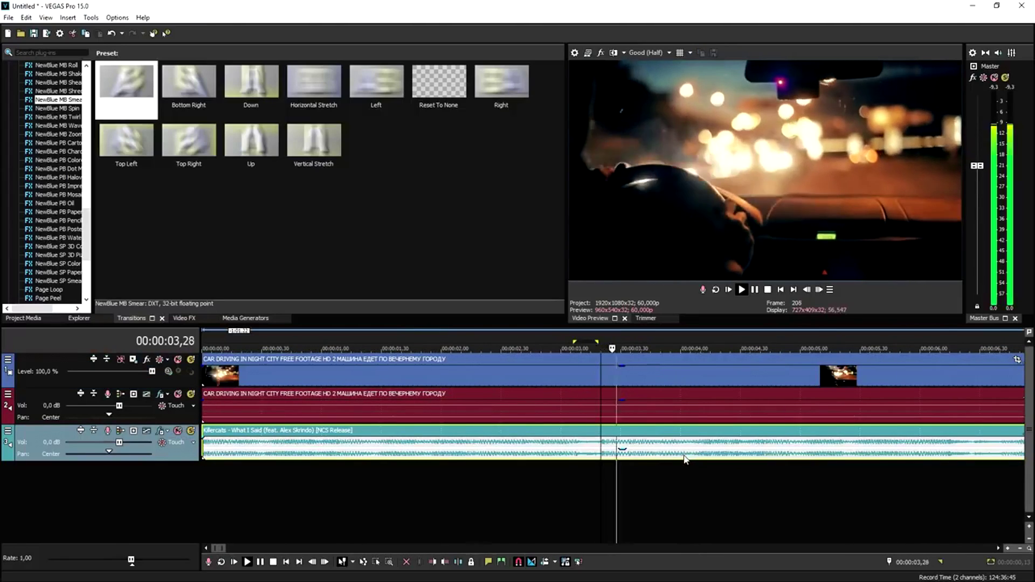
pyautogui.press('space')
# Cut the first car-driving clip off at 00:00:03,20 and butt the second car-driving clip against its end.
pyautogui.scroll(-3, 597, 374)
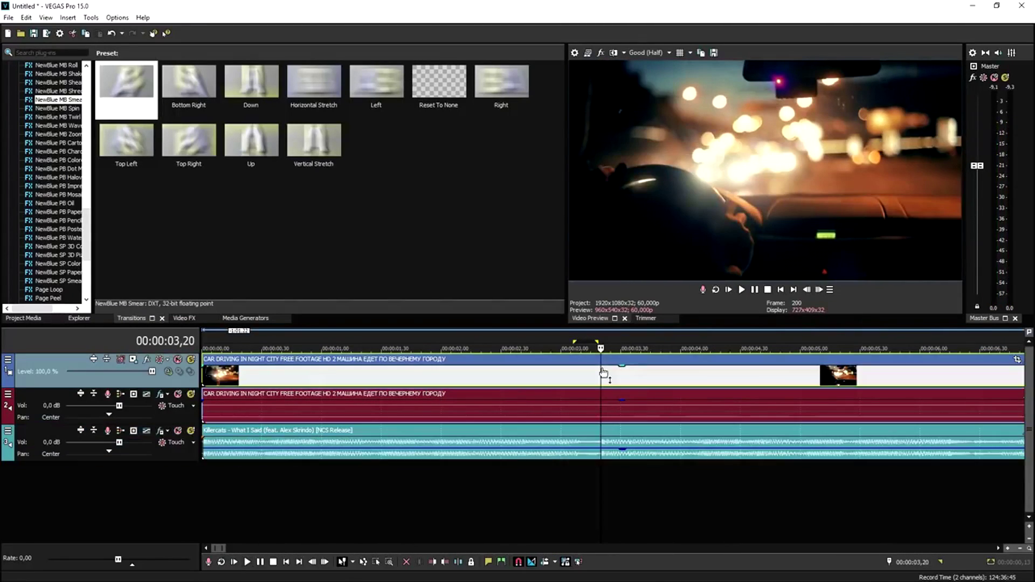
pyautogui.press('s')
pyautogui.scroll(-3, 598, 375)
pyautogui.press('Delete')
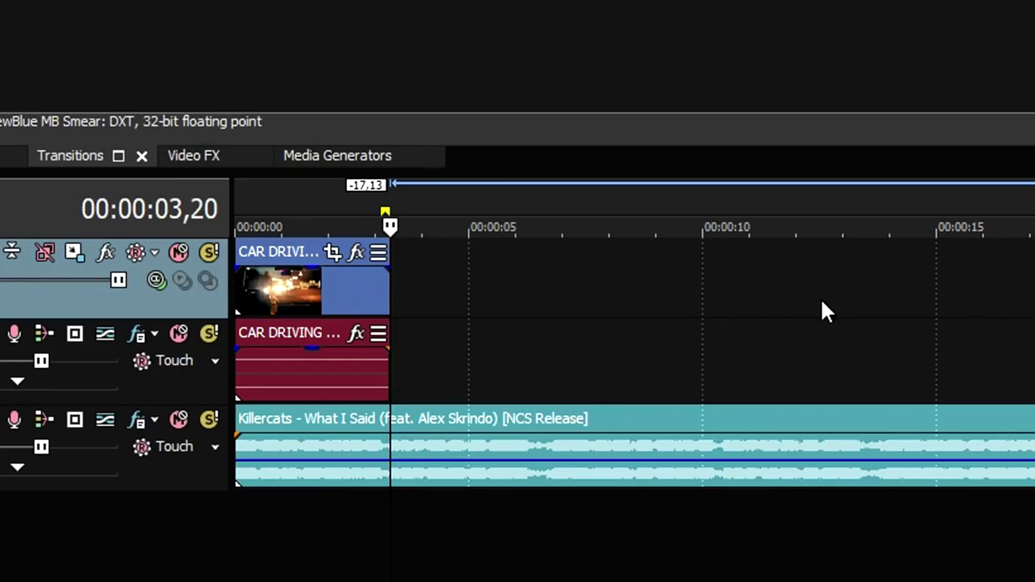
pyautogui.moveTo(821, 302); pyautogui.dragTo(560, 294)
pyautogui.scroll(5, 561, 294)
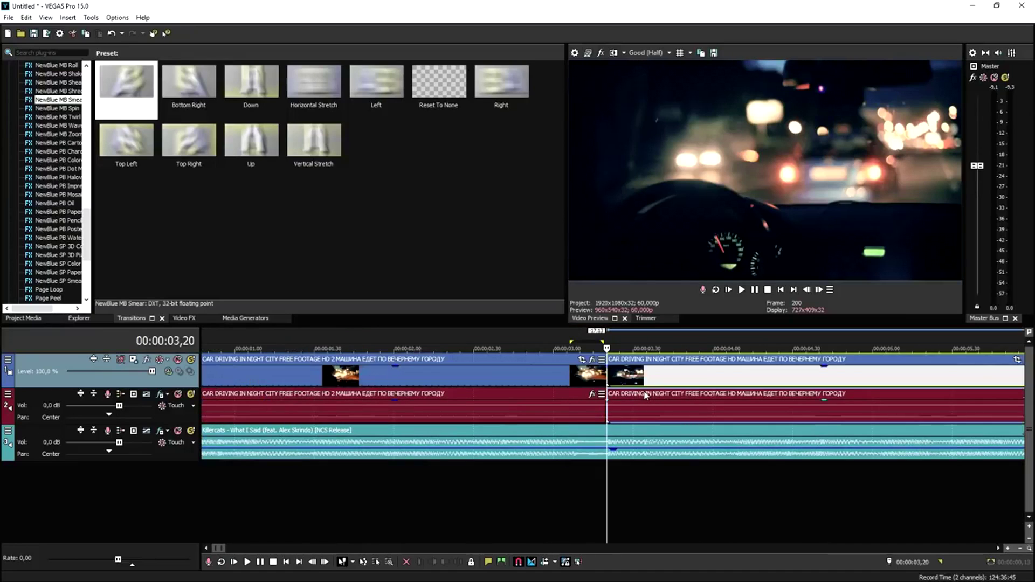
# Play across the cut from 00:00:03,08 and insert a Velocity envelope on the first car-driving clip.
pyautogui.click(574, 377)
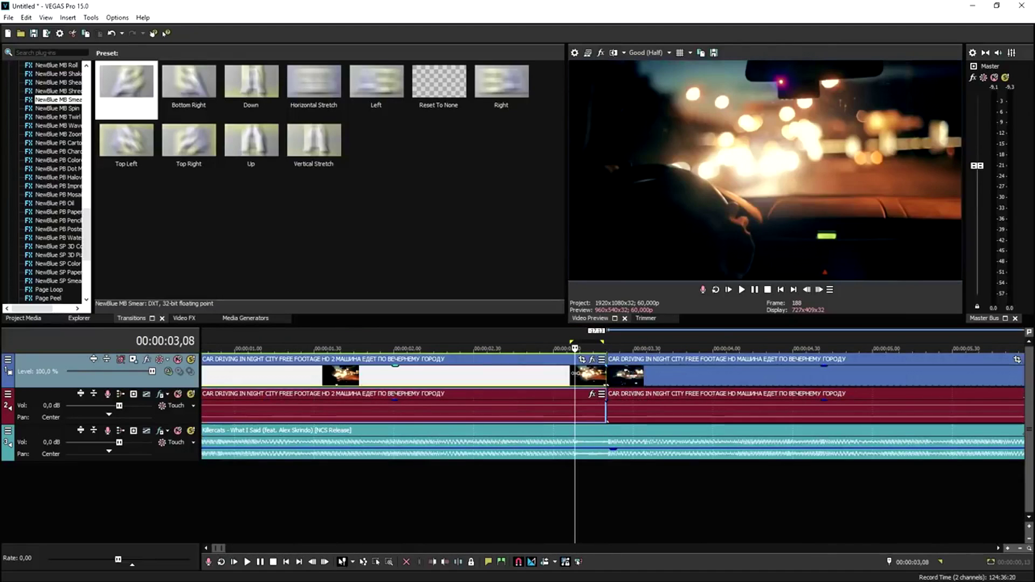
pyautogui.press('space')
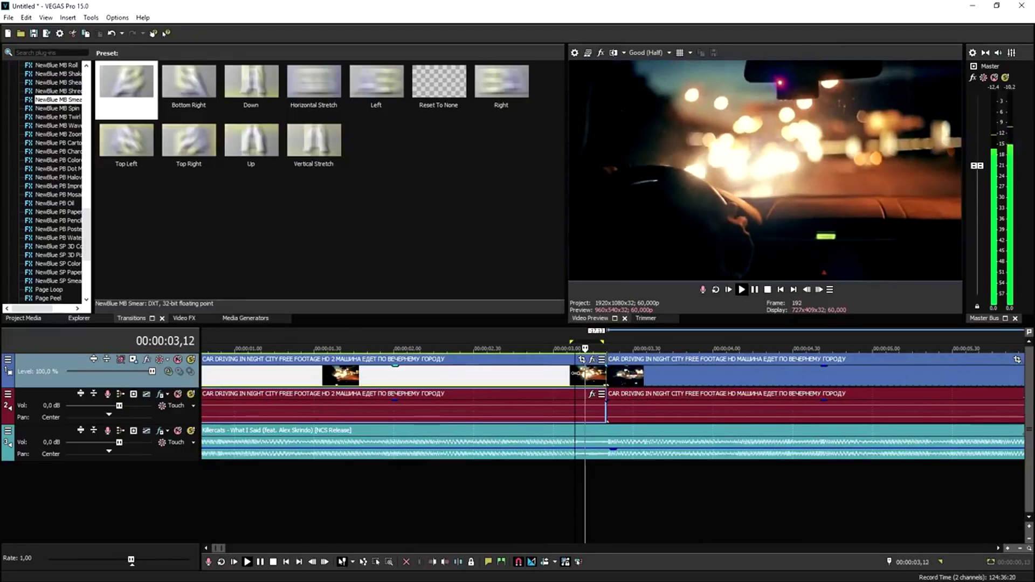
pyautogui.press('space')
pyautogui.scroll(2, 612, 389)
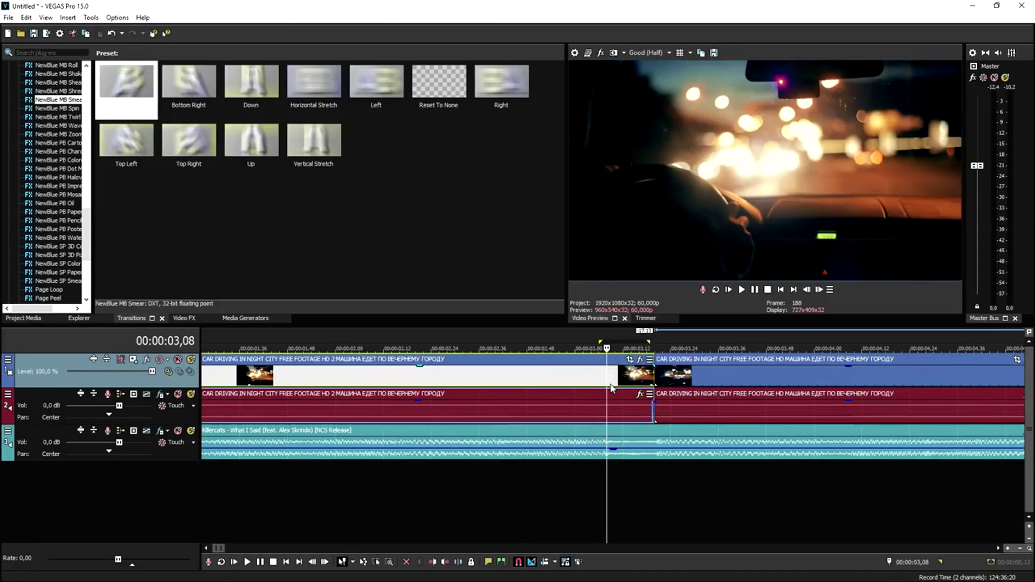
pyautogui.rightClick(612, 382)
pyautogui.moveTo(666, 476)
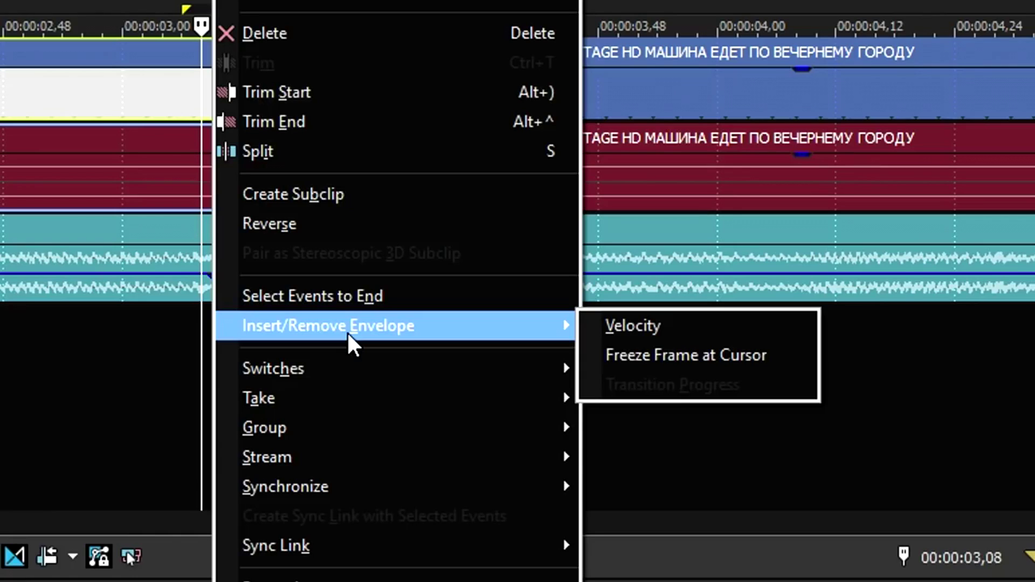
pyautogui.click(657, 327)
pyautogui.scroll(3, 593, 340)
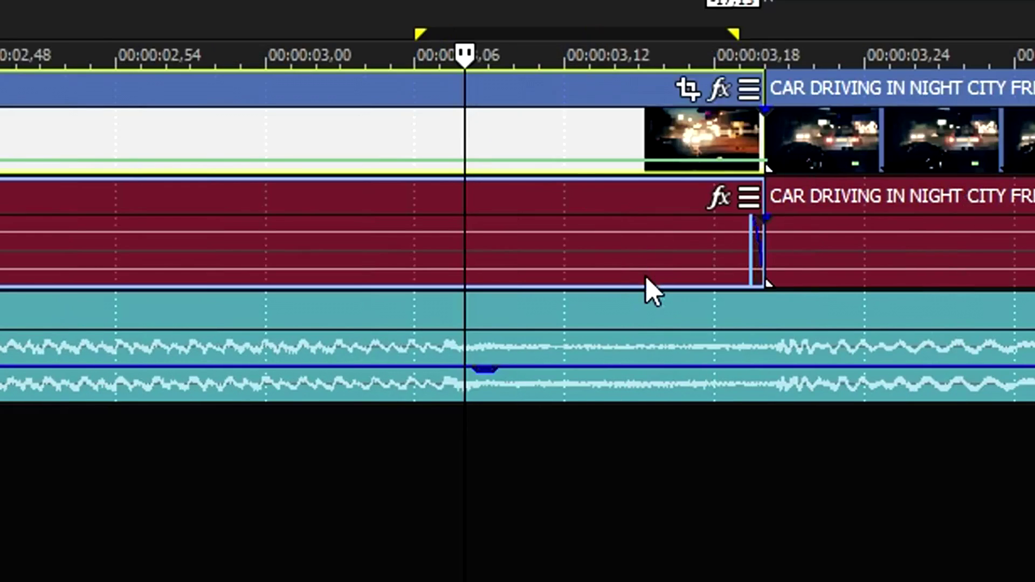
# Add velocity points at 00:00:03,08 and just before the first clip's end, and raise the end point to the top for a speed-up.
pyautogui.rightClick(467, 163)
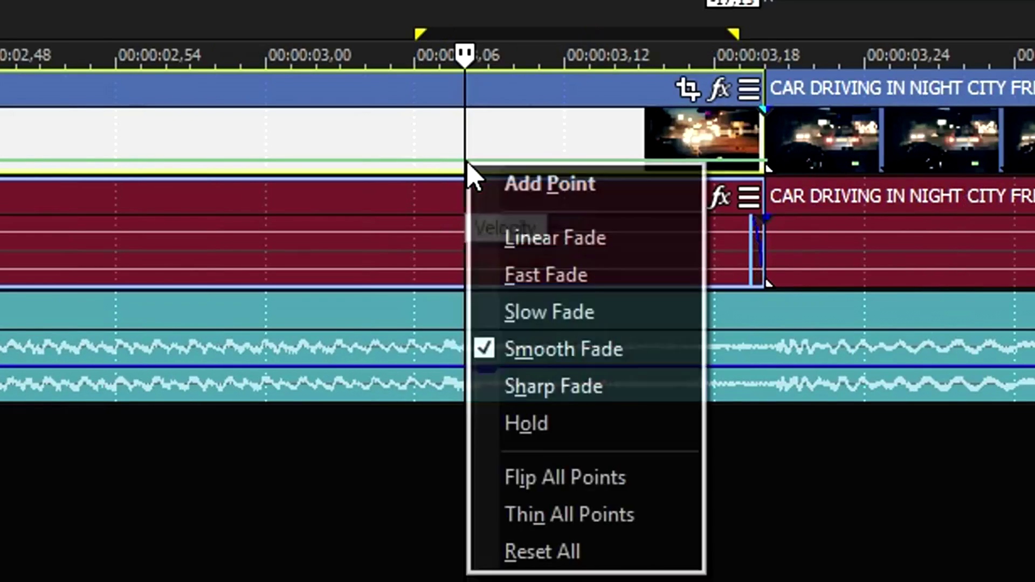
pyautogui.click(535, 186)
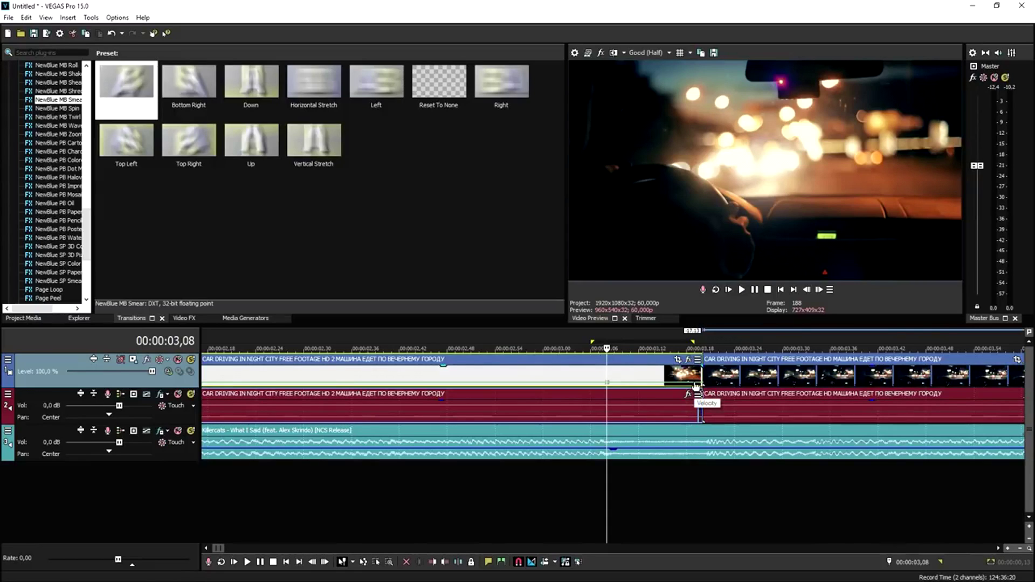
pyautogui.rightClick(695, 385)
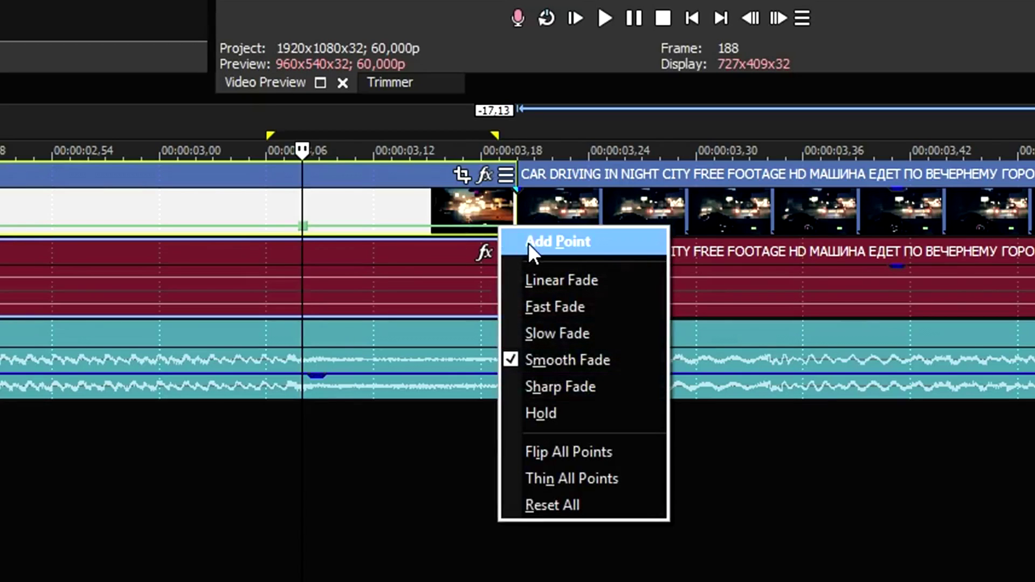
pyautogui.click(707, 390)
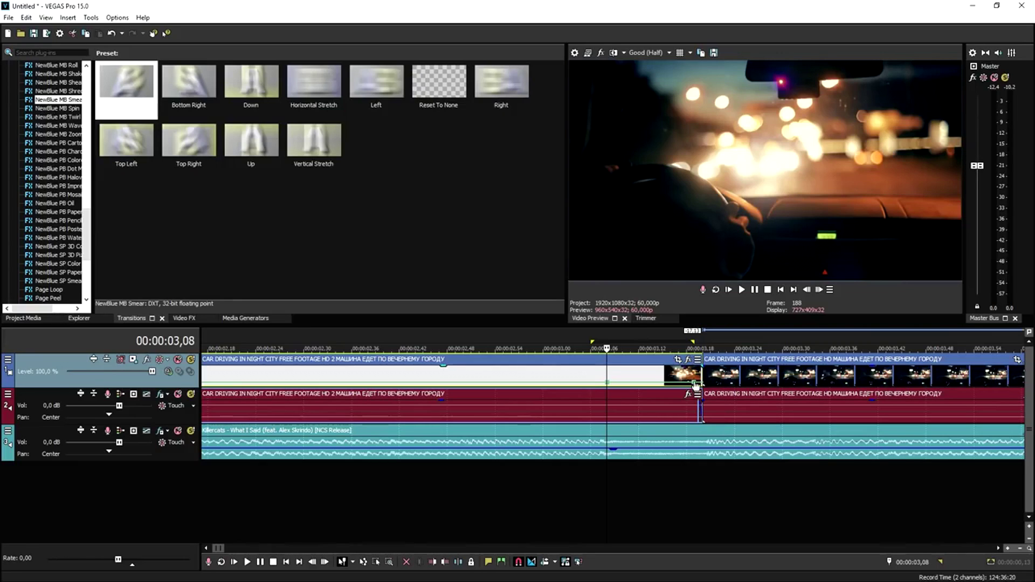
pyautogui.moveTo(695, 384); pyautogui.dragTo(692, 365)
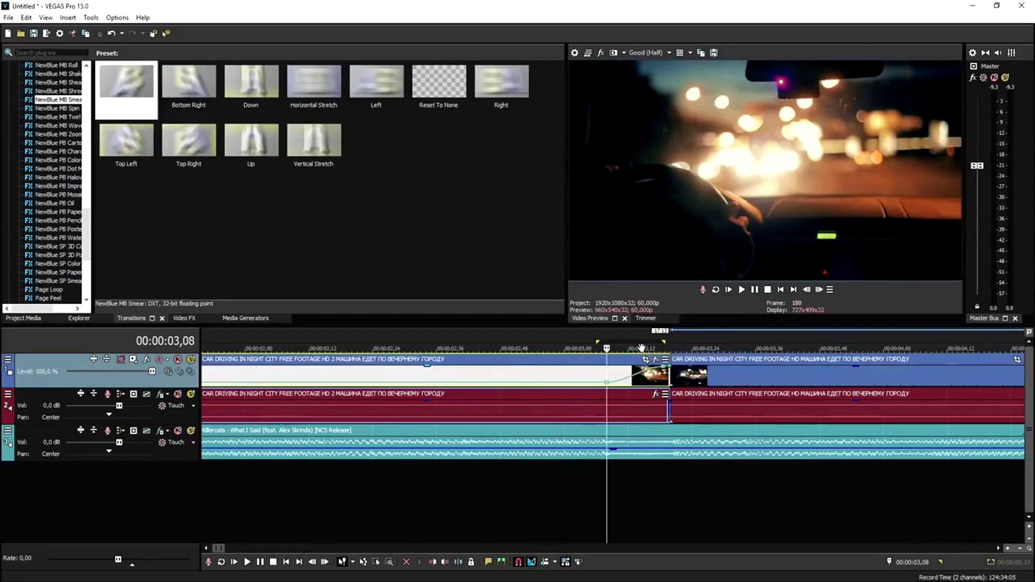
# Insert a Velocity envelope on the second car-driving clip and add a point shortly after its start.
pyautogui.scroll(-2, 642, 348)
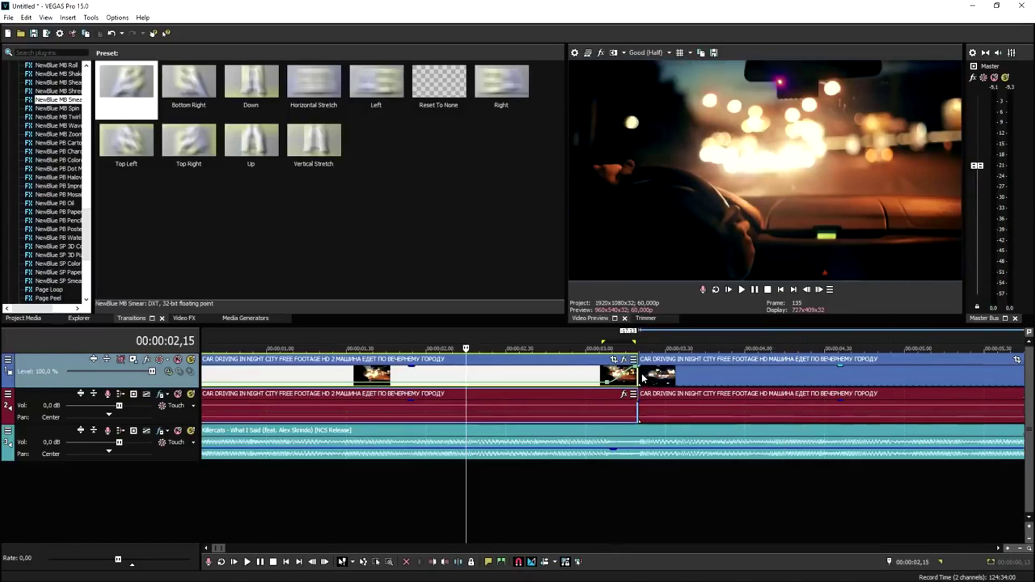
pyautogui.rightClick(689, 379)
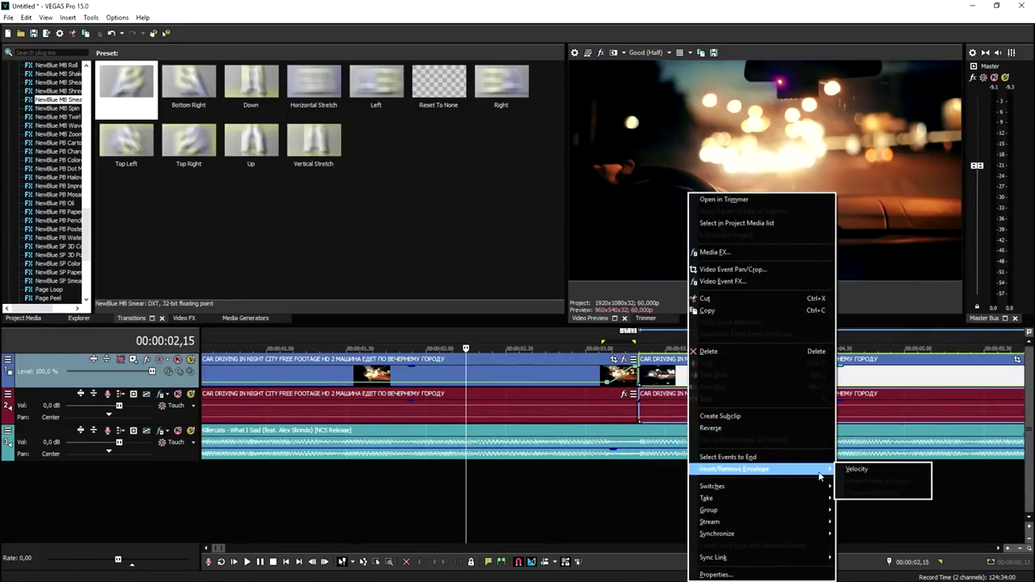
pyautogui.click(860, 469)
pyautogui.rightClick(677, 262)
pyautogui.click(733, 289)
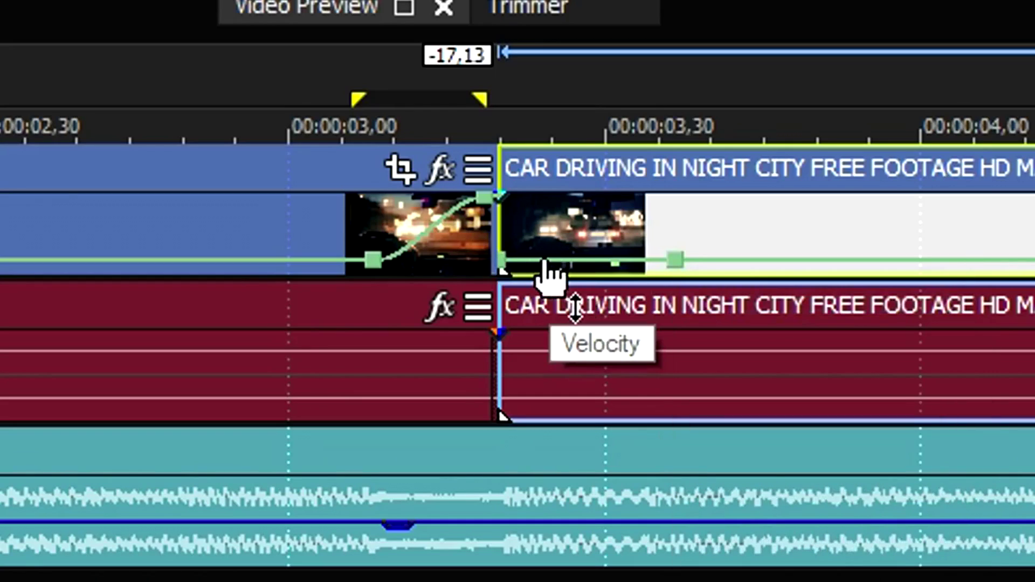
# Add another velocity point near the second clip's start, raise it to the top, and shift the following 100 % point slightly earlier.
pyautogui.rightClick(544, 262)
pyautogui.click(583, 289)
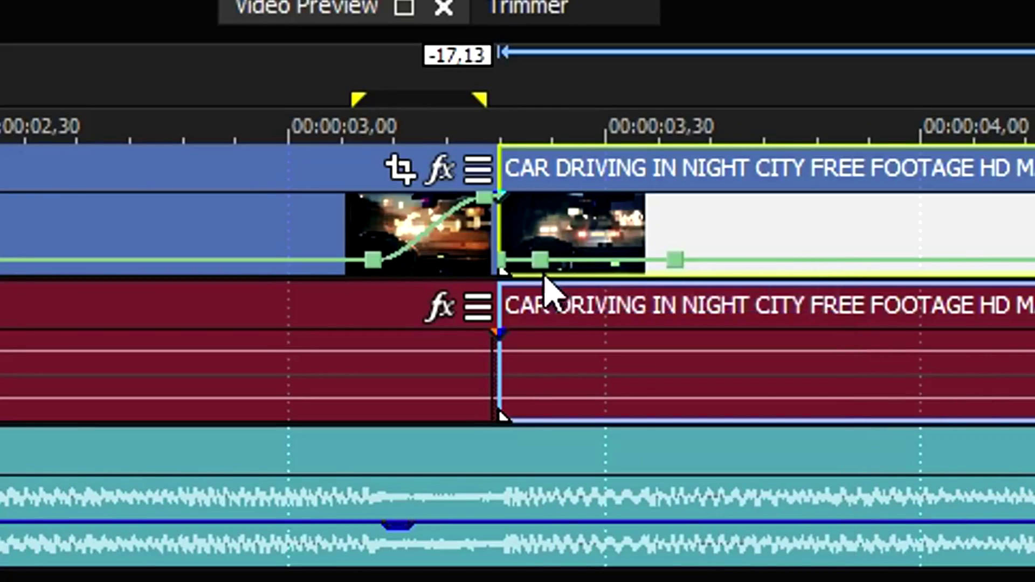
pyautogui.moveTo(540, 260); pyautogui.dragTo(525, 200)
pyautogui.scroll(-2, 739, 293)
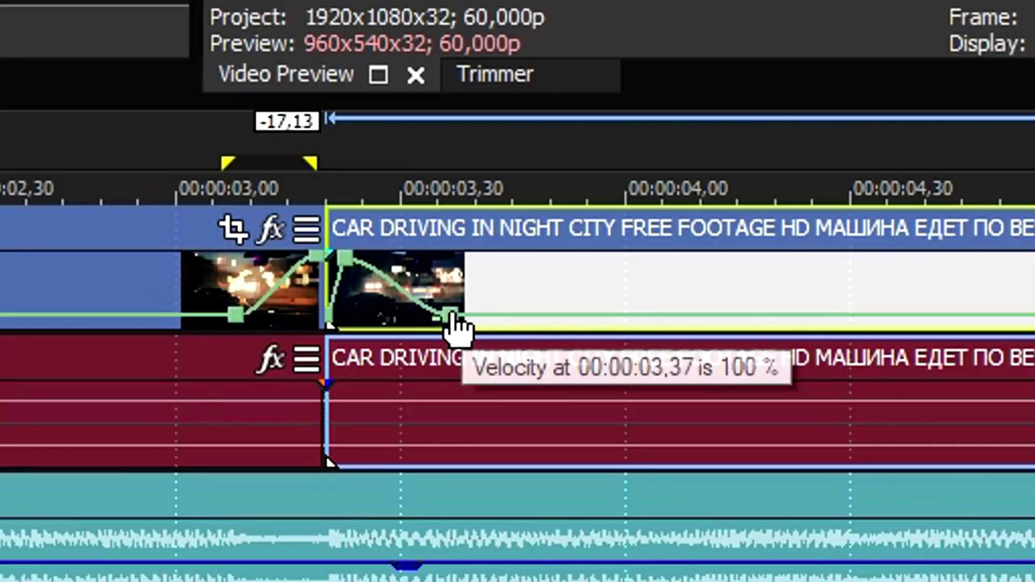
pyautogui.moveTo(634, 382); pyautogui.dragTo(629, 381)
pyautogui.moveTo(431, 314); pyautogui.dragTo(428, 313)
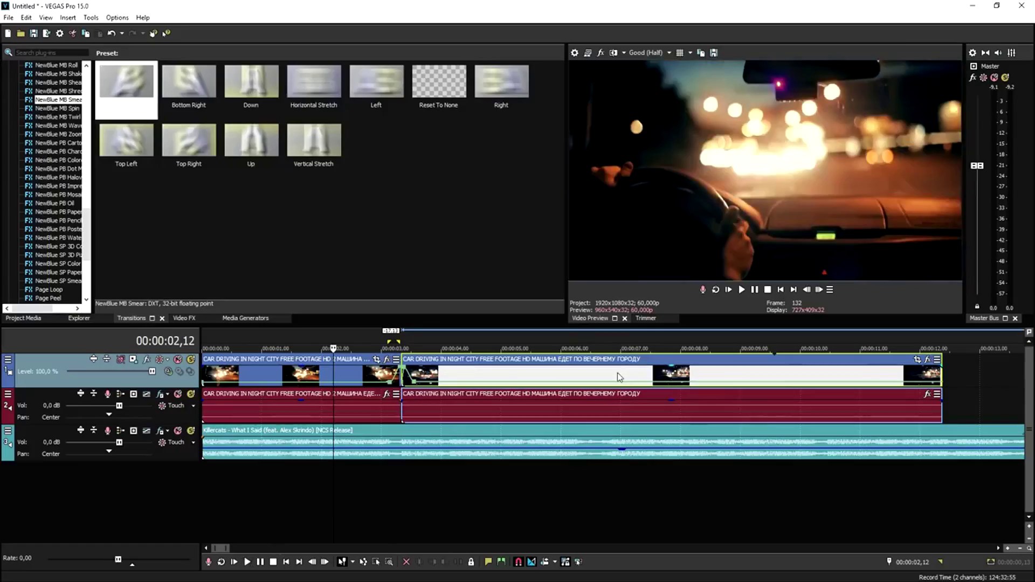
# Play the song from 00:00:07,03 to check the beat, and cut the second car-driving clip off there.
pyautogui.click(608, 459)
pyautogui.click(623, 451)
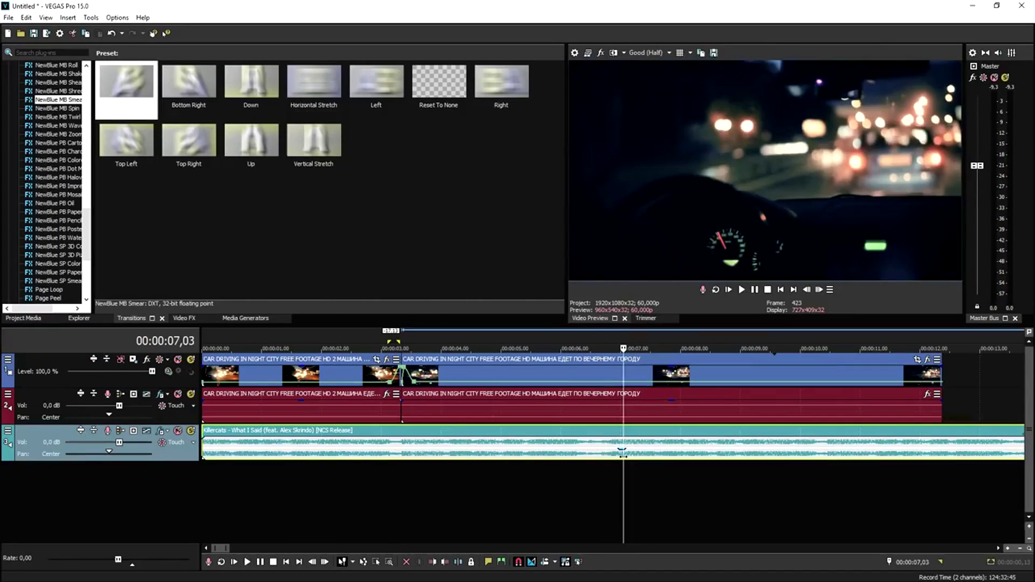
pyautogui.press('space')
pyautogui.press('space')
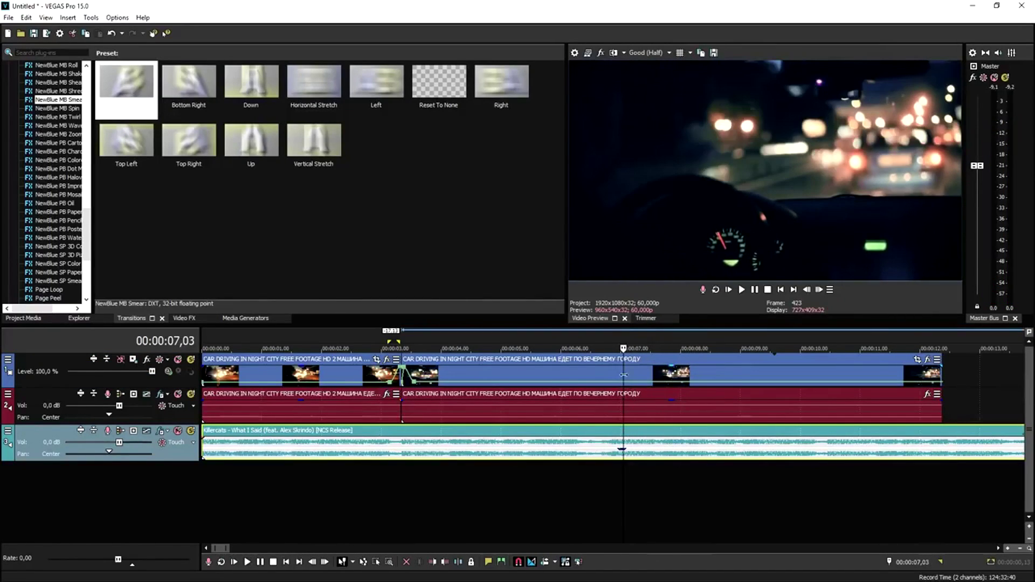
pyautogui.click(625, 377)
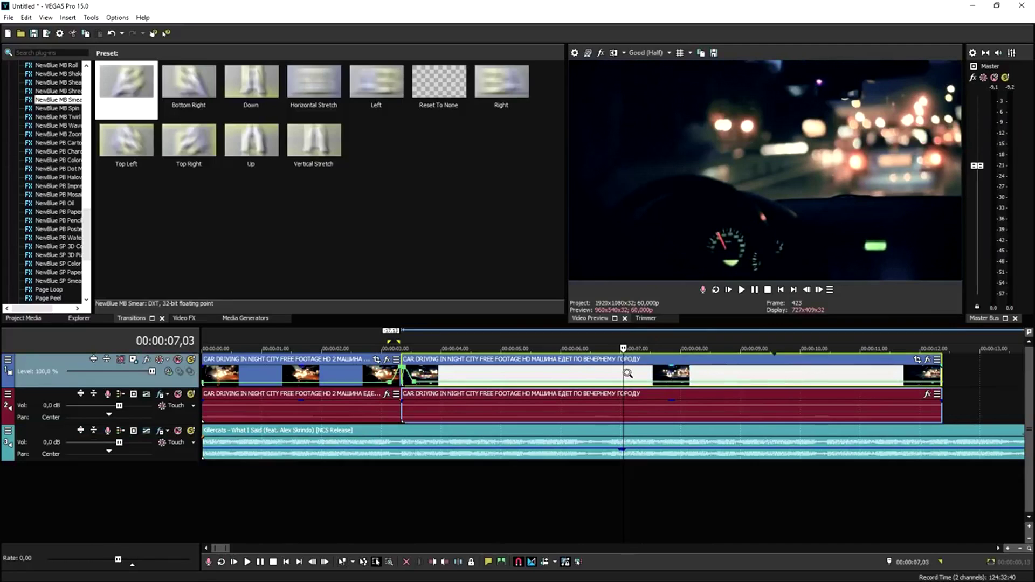
pyautogui.press('Delete')
# Move the NYC Street Traffic clip to 00:00:07,03, directly after the second car-driving clip.
pyautogui.scroll(-10, 628, 382)
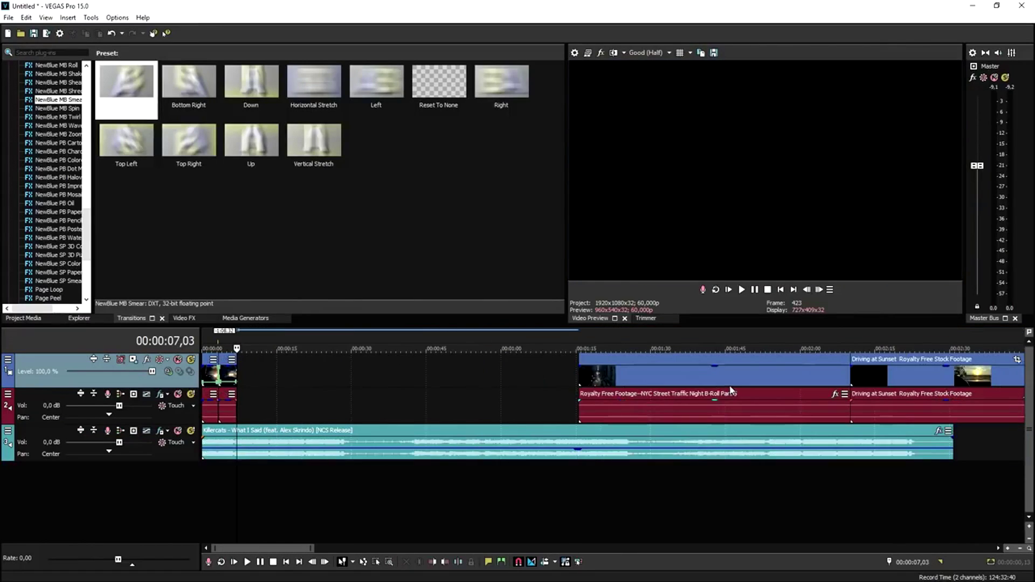
pyautogui.press('f')
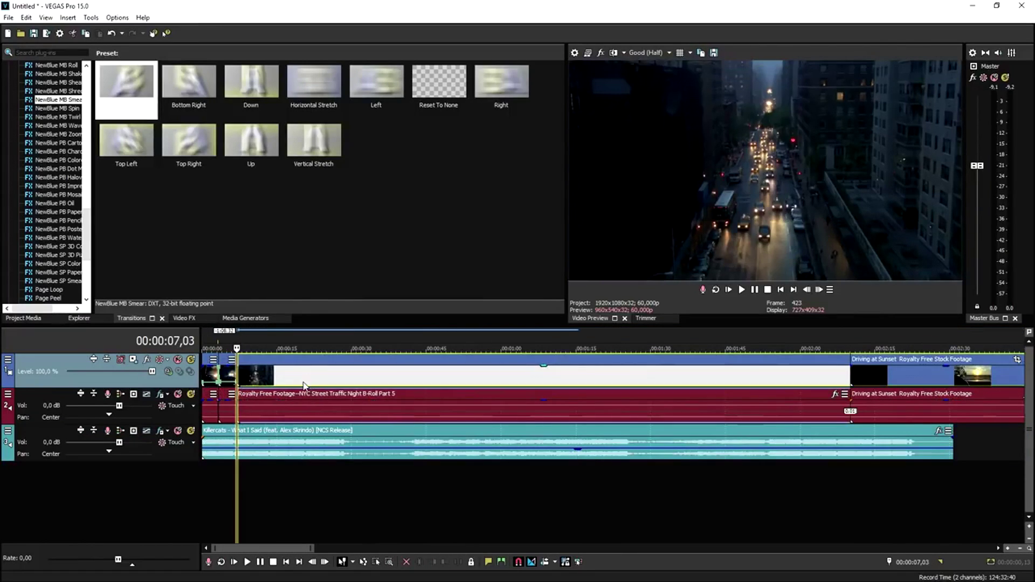
pyautogui.scroll(10, 623, 398)
pyautogui.scroll(4, 613, 396)
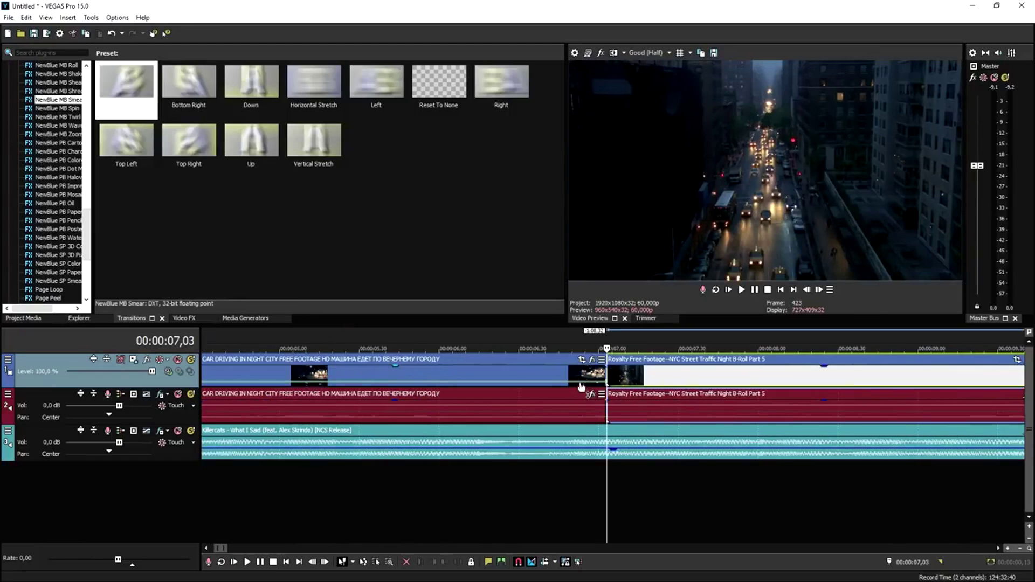
# Add two velocity points near the end of the second car-driving clip and raise the last one to about 855 %.
pyautogui.rightClick(567, 387)
pyautogui.click(587, 388)
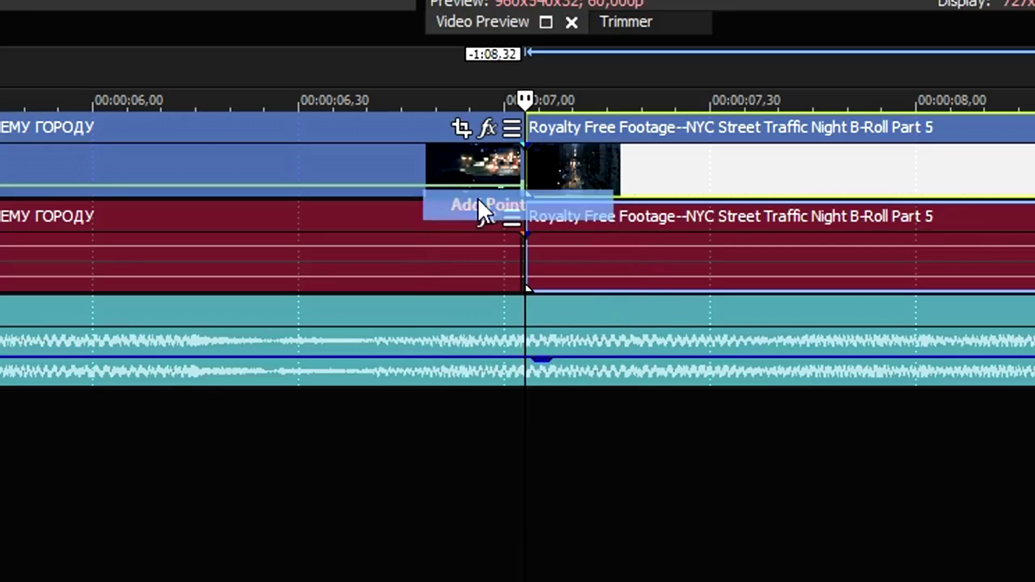
pyautogui.rightClick(511, 186)
pyautogui.click(533, 202)
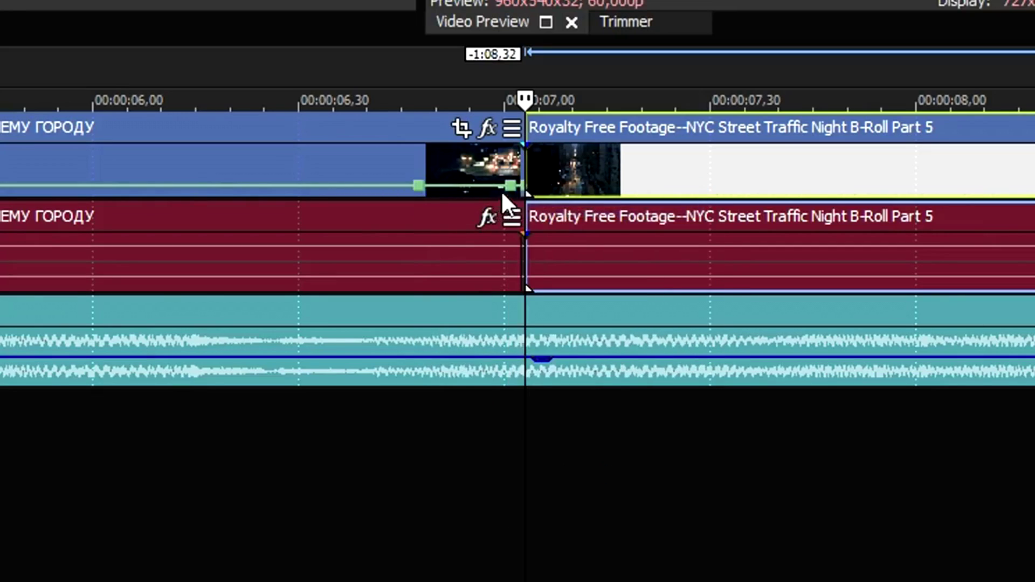
pyautogui.moveTo(511, 189); pyautogui.dragTo(511, 157)
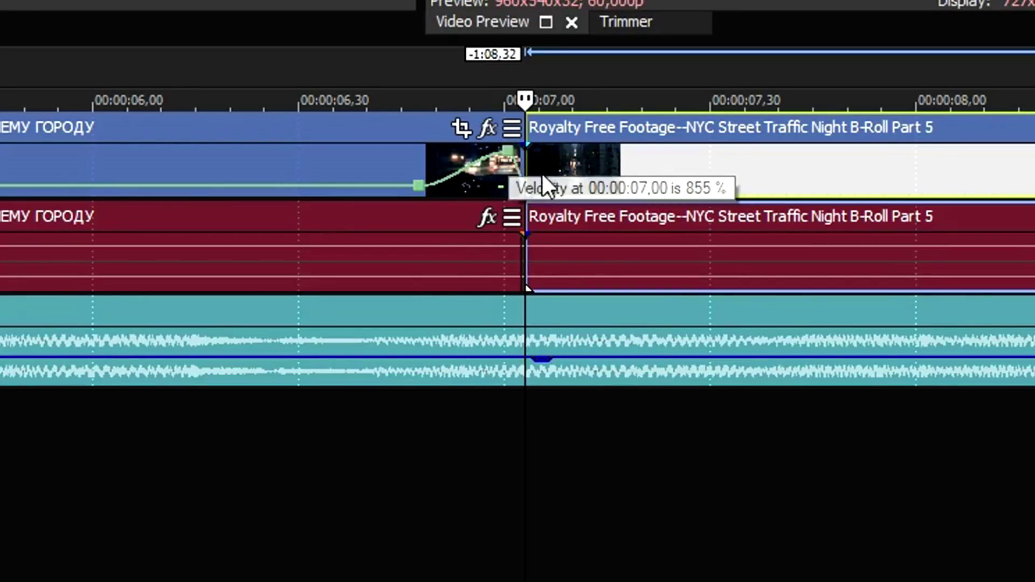
# Insert a Velocity envelope on the NYC Street Traffic clip, with two points near its start, and raise the first one close to the top.
pyautogui.rightClick(608, 162)
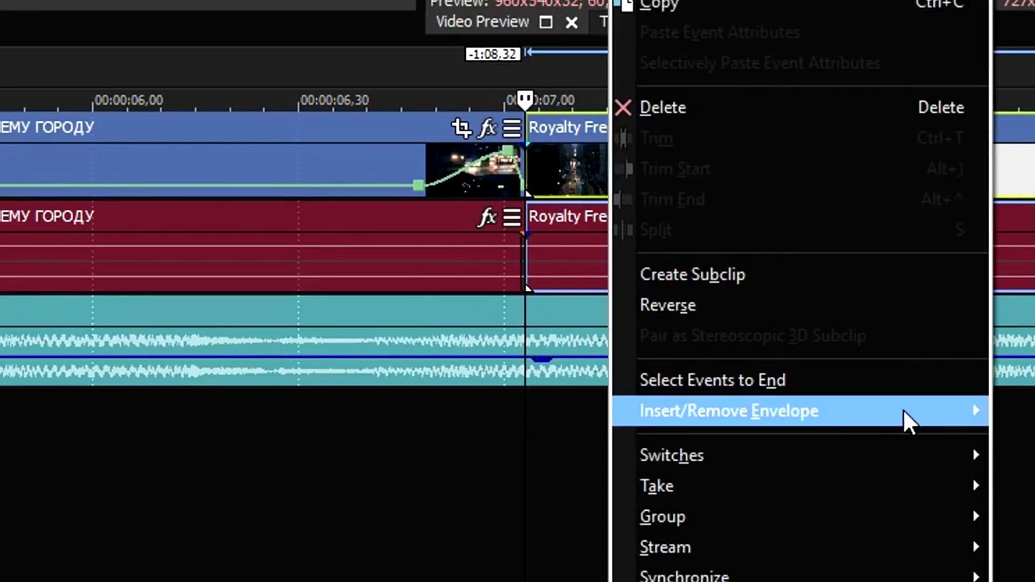
pyautogui.click(614, 242)
pyautogui.rightClick(624, 189)
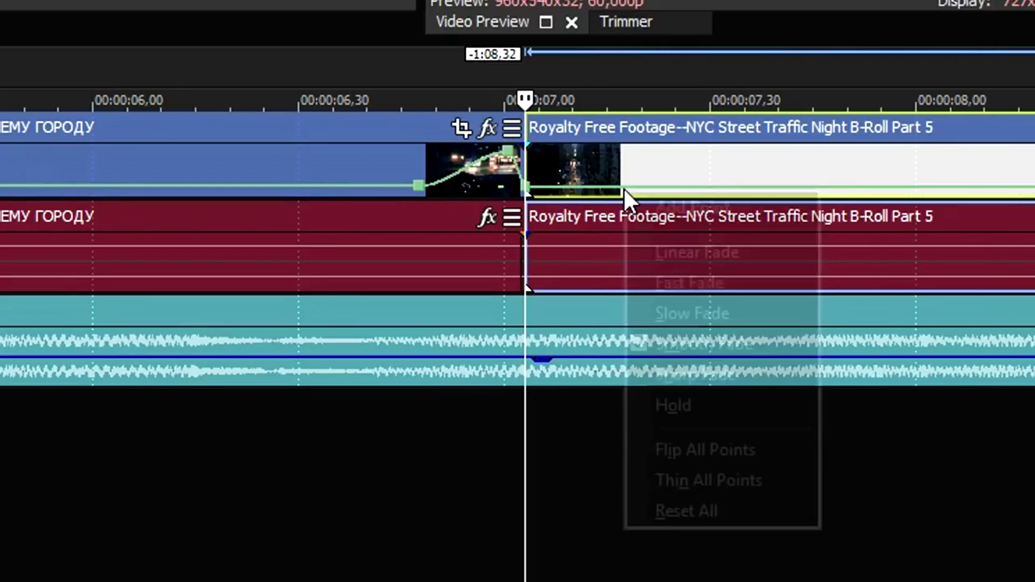
pyautogui.click(738, 206)
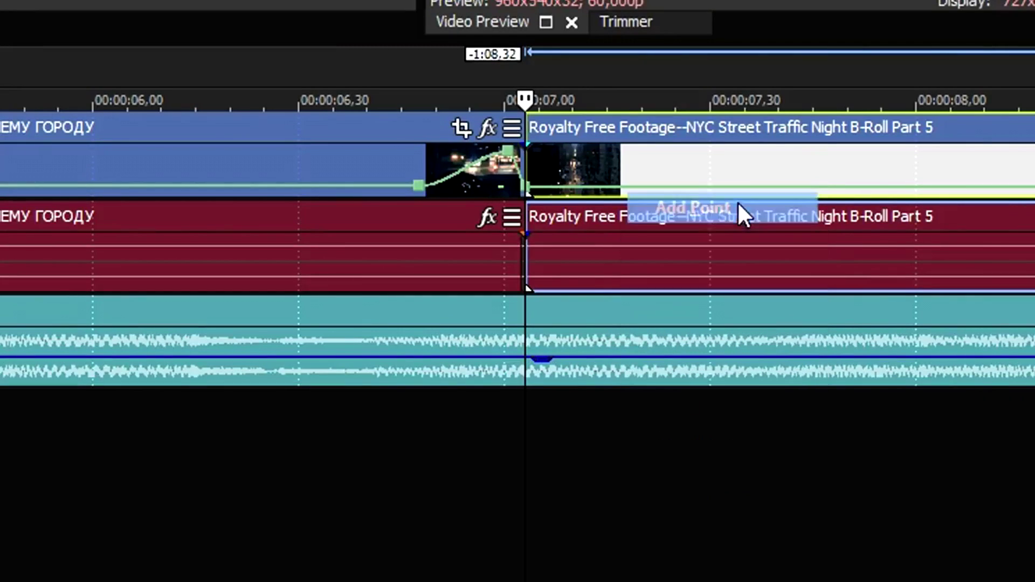
pyautogui.rightClick(542, 188)
pyautogui.click(573, 199)
pyautogui.moveTo(542, 187); pyautogui.dragTo(542, 160)
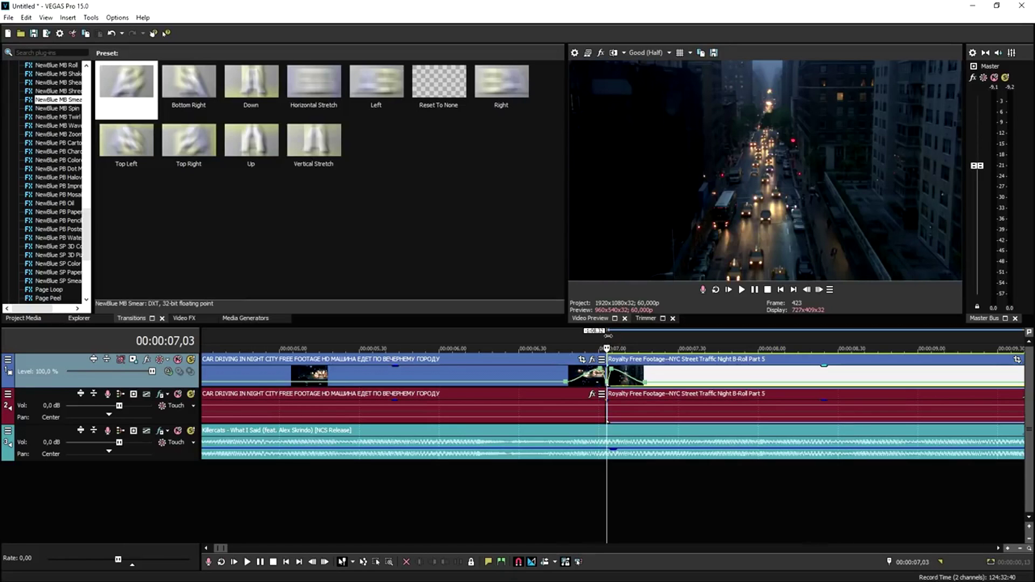
# Review the transition from the second car-driving clip into the NYC Street Traffic clip around 00:00:07,03.
pyautogui.moveTo(608, 335); pyautogui.dragTo(680, 345)
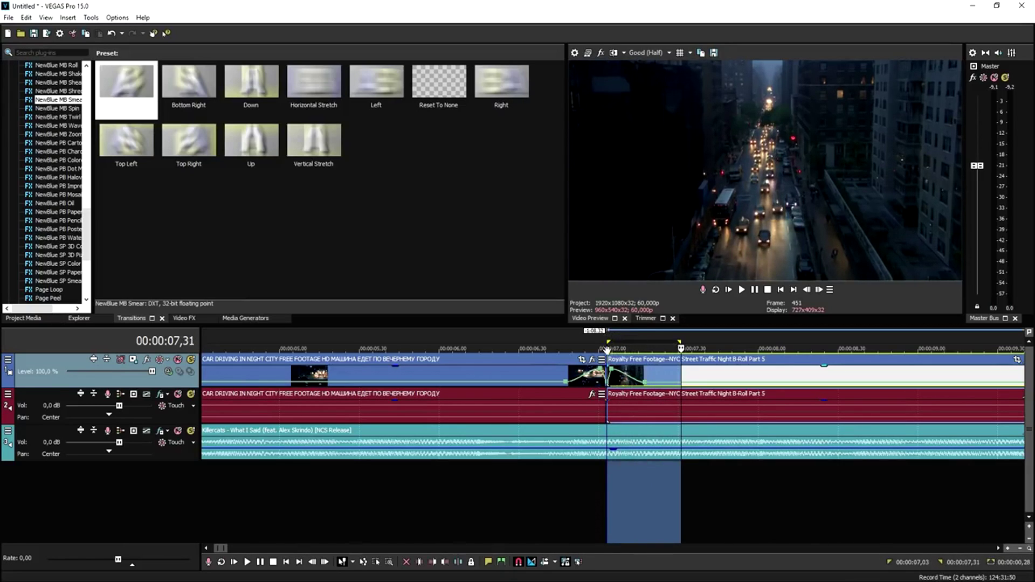
pyautogui.scroll(-2, 719, 345)
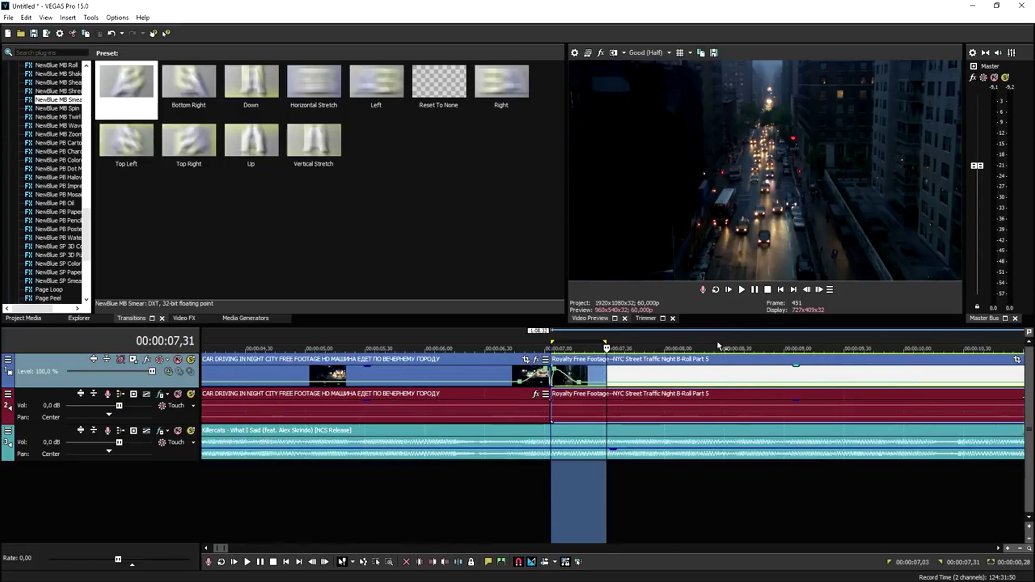
pyautogui.click(348, 338)
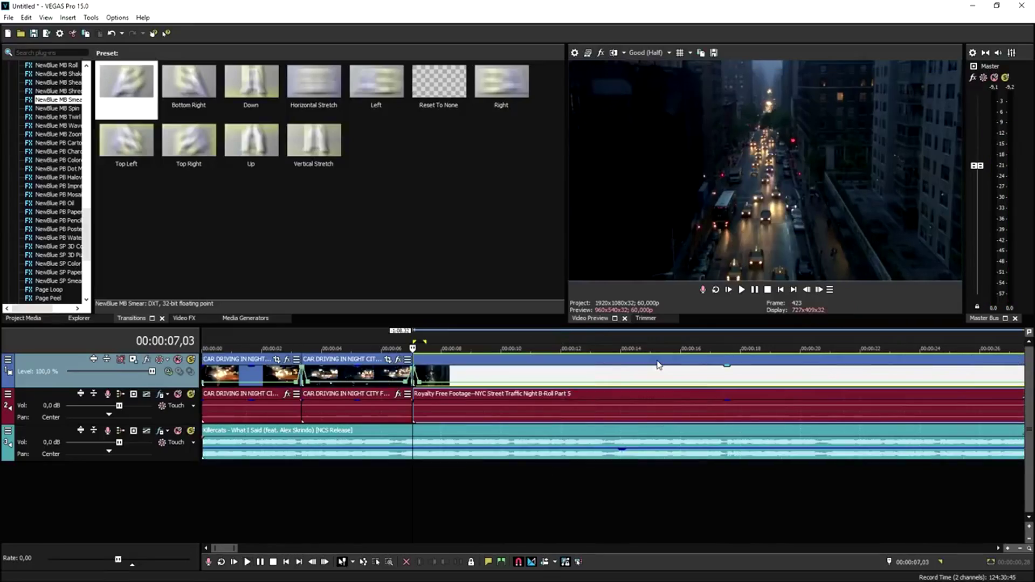
# Cut off the NYC Street Traffic clip at 00:00:10,25 and move the Driving at Sunset clip directly after it.
pyautogui.scroll(-1, 656, 365)
pyautogui.scroll(2, 620, 374)
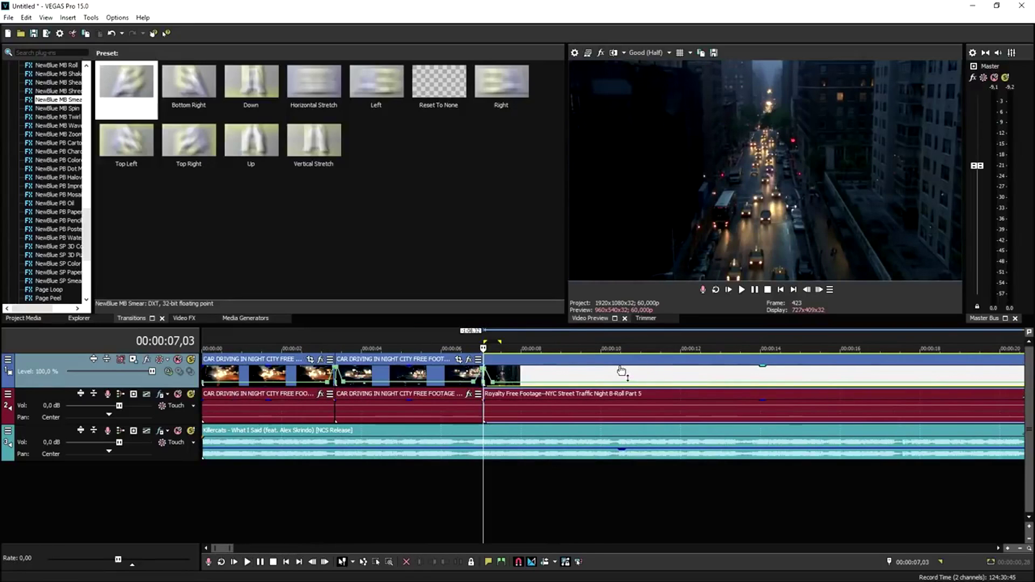
pyautogui.scroll(-3, 602, 382)
pyautogui.scroll(2, 563, 374)
pyautogui.scroll(3, 563, 374)
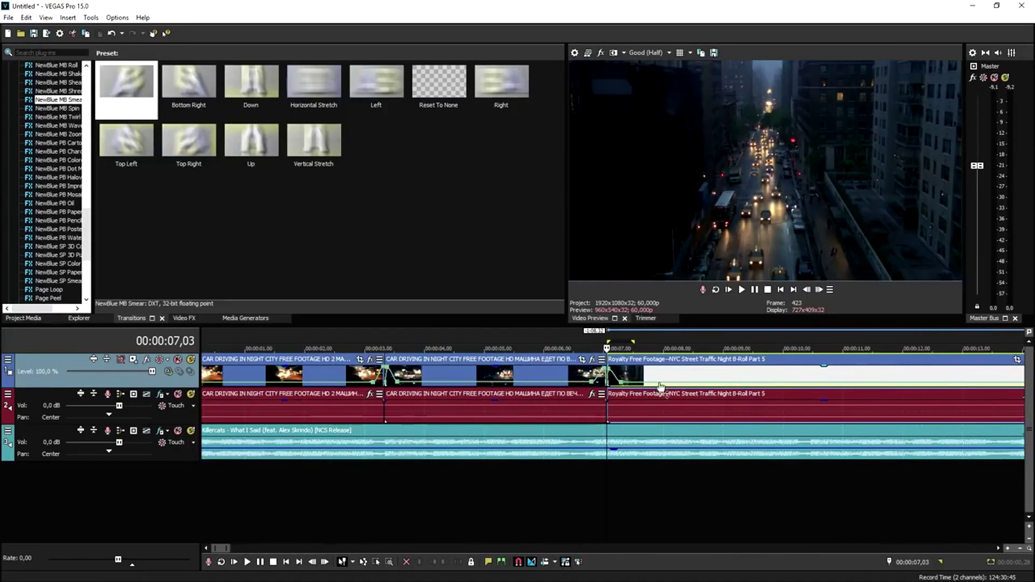
pyautogui.hotkey('ctrl', 'v')
pyautogui.scroll(-4, 660, 389)
pyautogui.scroll(-3, 734, 386)
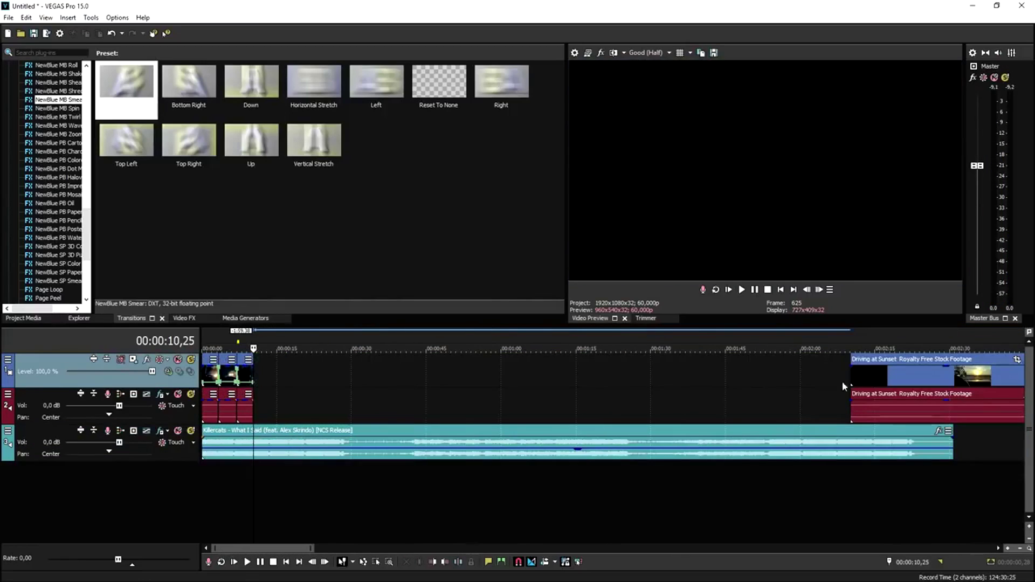
pyautogui.moveTo(876, 377); pyautogui.dragTo(279, 379)
pyautogui.scroll(3, 624, 385)
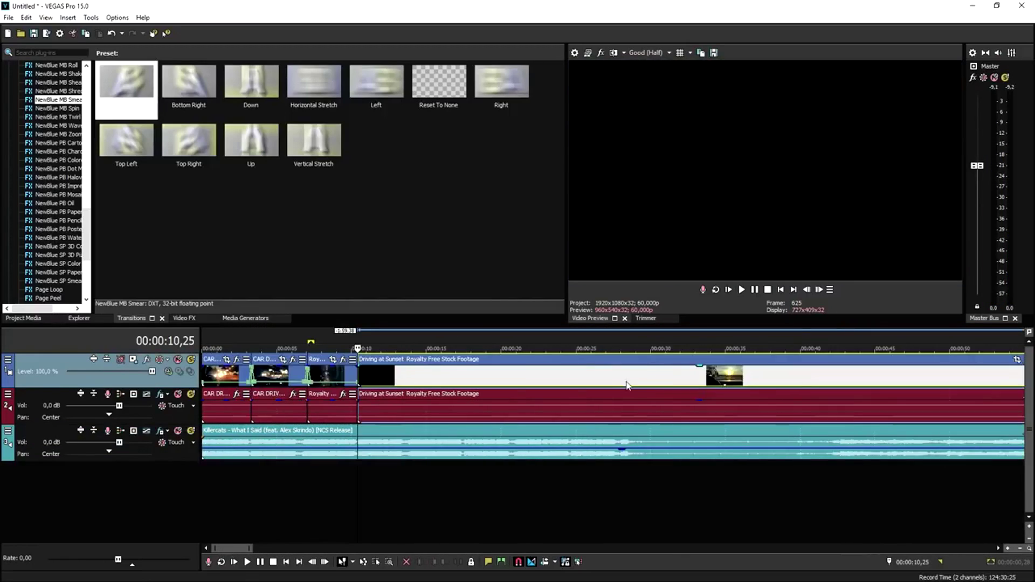
# Split the Driving at Sunset clip at 00:00:27,34 and remove its dark opening so the sunset part follows the NYC clip.
pyautogui.click(663, 381)
pyautogui.press('s')
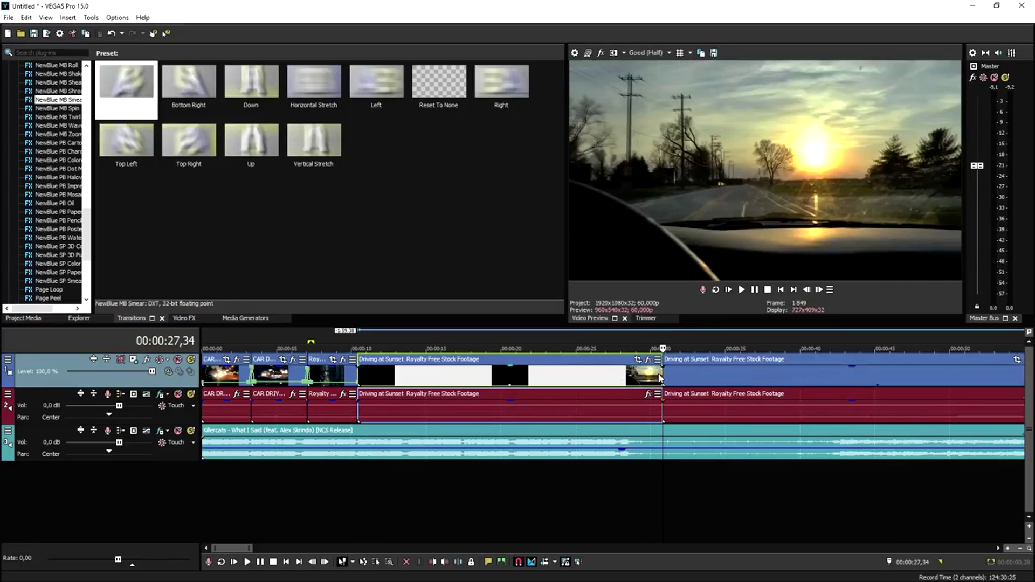
pyautogui.hotkey('ctrl', 'z')
# Add two velocity points near the end of the NYC Street Traffic clip and raise the last one close to the top.
pyautogui.click(354, 331)
pyautogui.scroll(3, 732, 389)
pyautogui.rightClick(615, 384)
pyautogui.click(638, 390)
pyautogui.scroll(3, 638, 388)
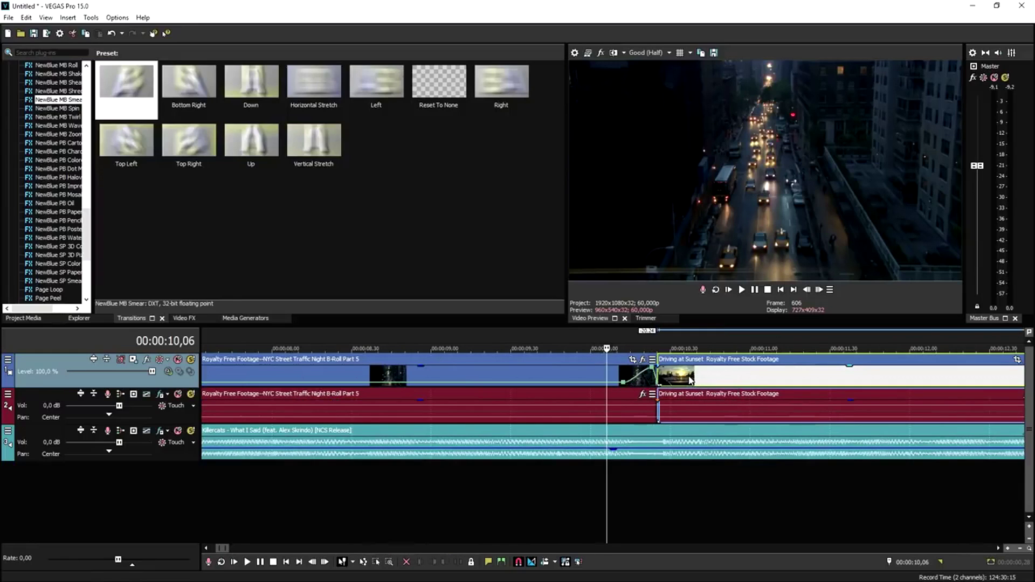
# Insert a Velocity envelope on the Driving at Sunset clip, with two points near its start, and raise the first one close to the top.
pyautogui.rightClick(691, 380)
pyautogui.click(852, 468)
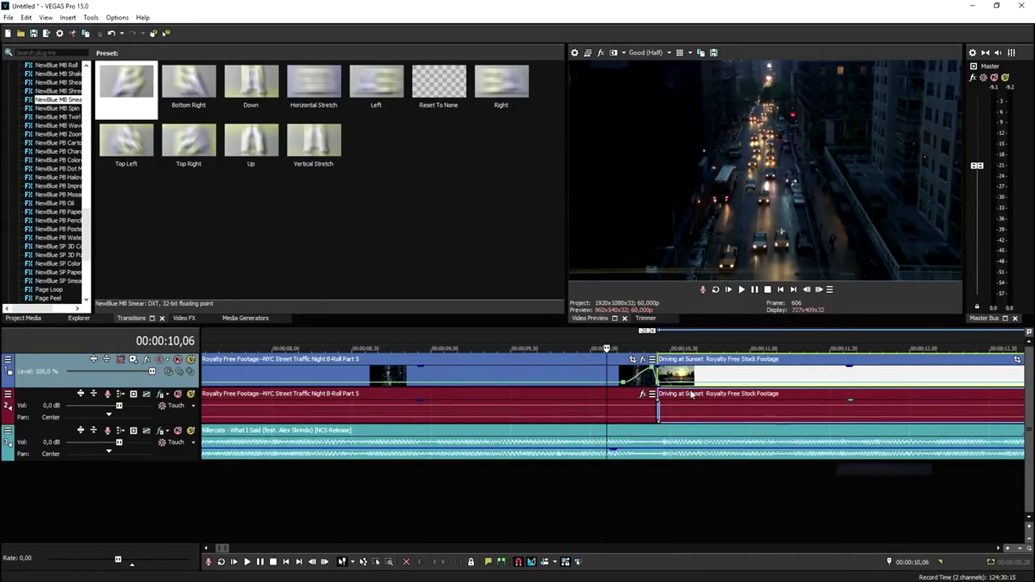
pyautogui.rightClick(699, 386)
pyautogui.click(709, 389)
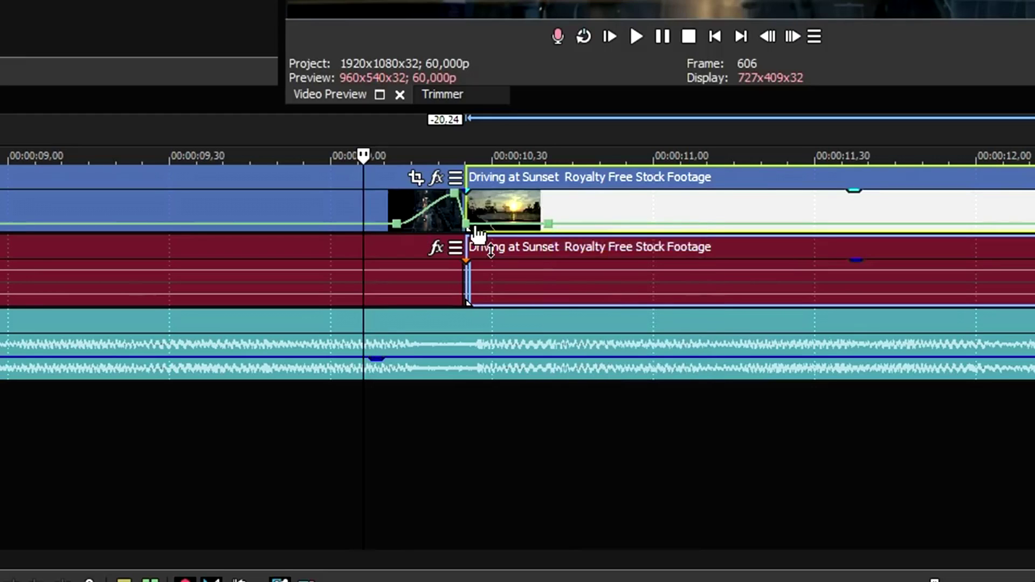
pyautogui.rightClick(488, 226)
pyautogui.click(506, 238)
pyautogui.moveTo(480, 218)
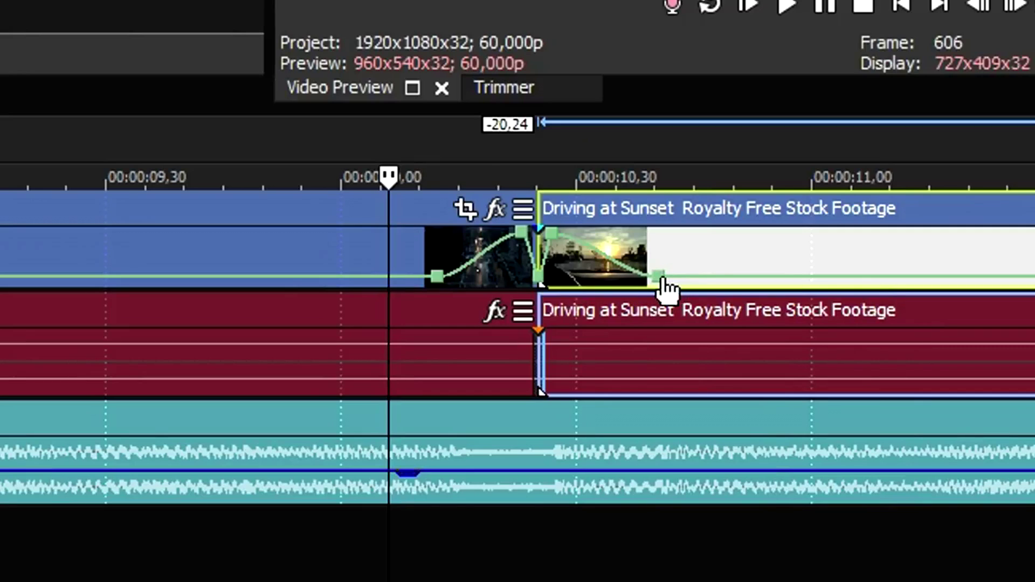
pyautogui.moveTo(661, 277)
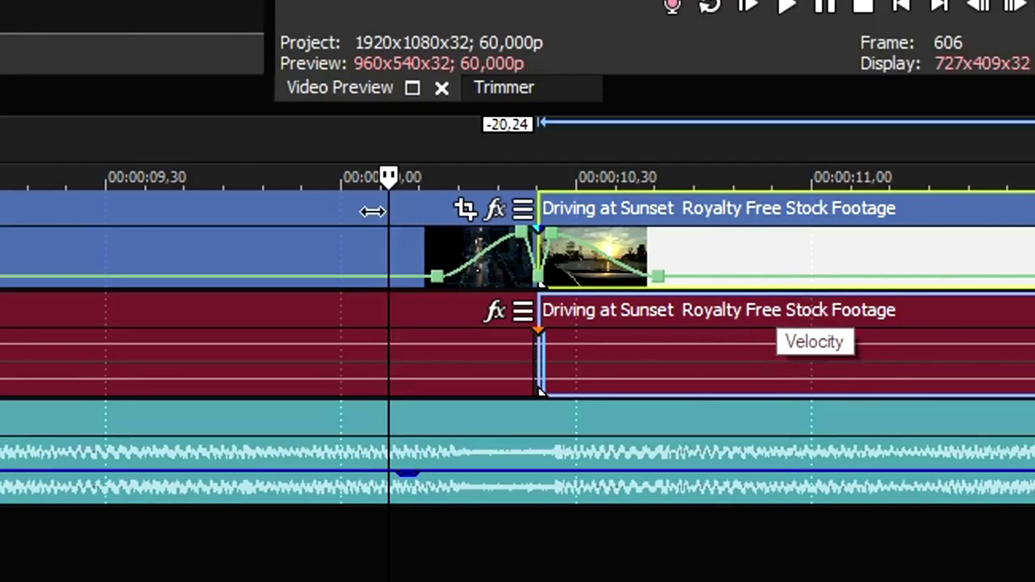
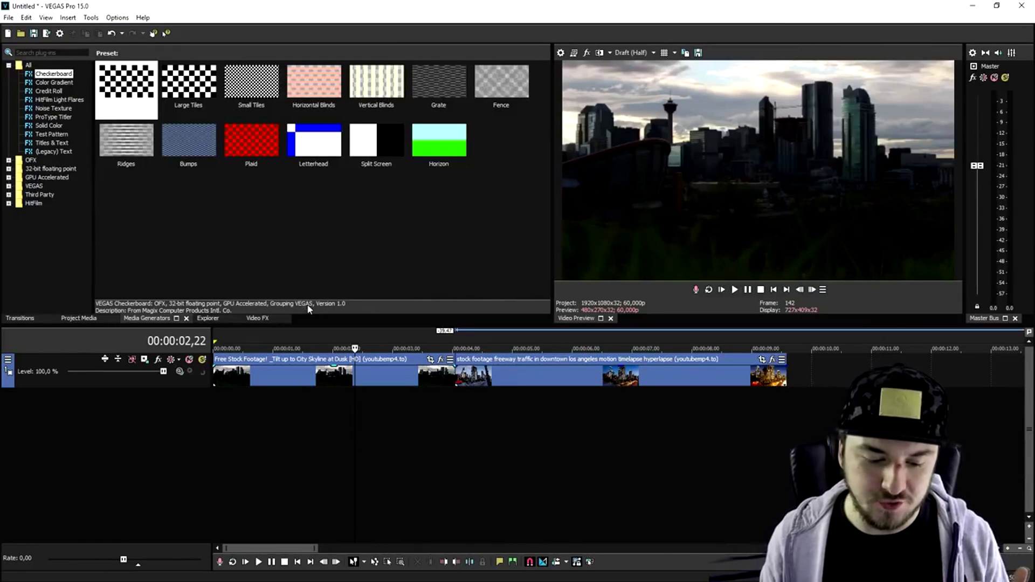
# Split the Tilt up to City Skyline clip at 00:00:03,28, shortly before the freeway traffic clip begins.
pyautogui.click(415, 386)
pyautogui.scroll(2, 661, 412)
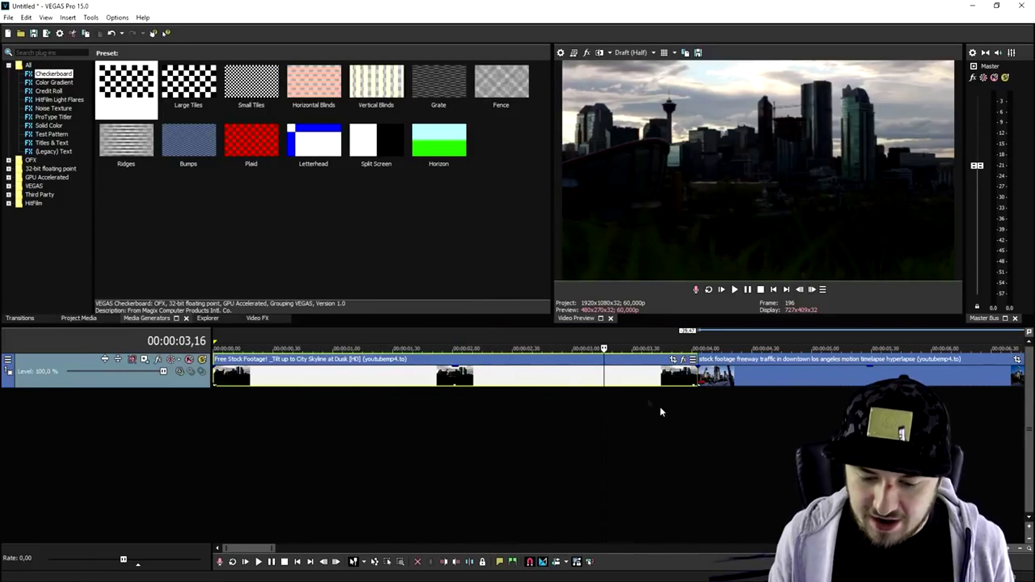
pyautogui.click(697, 378)
pyautogui.click(627, 382)
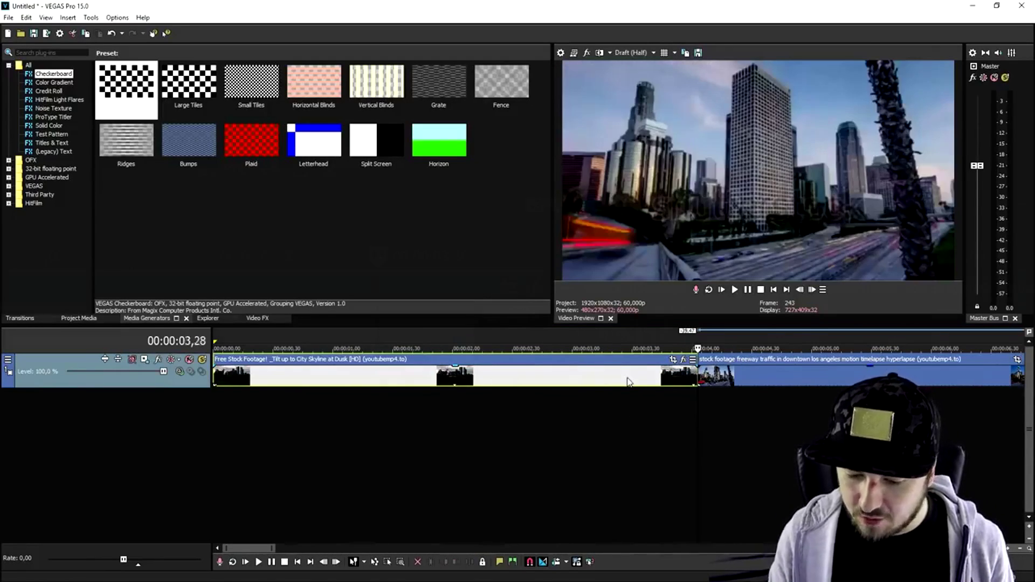
pyautogui.press('s')
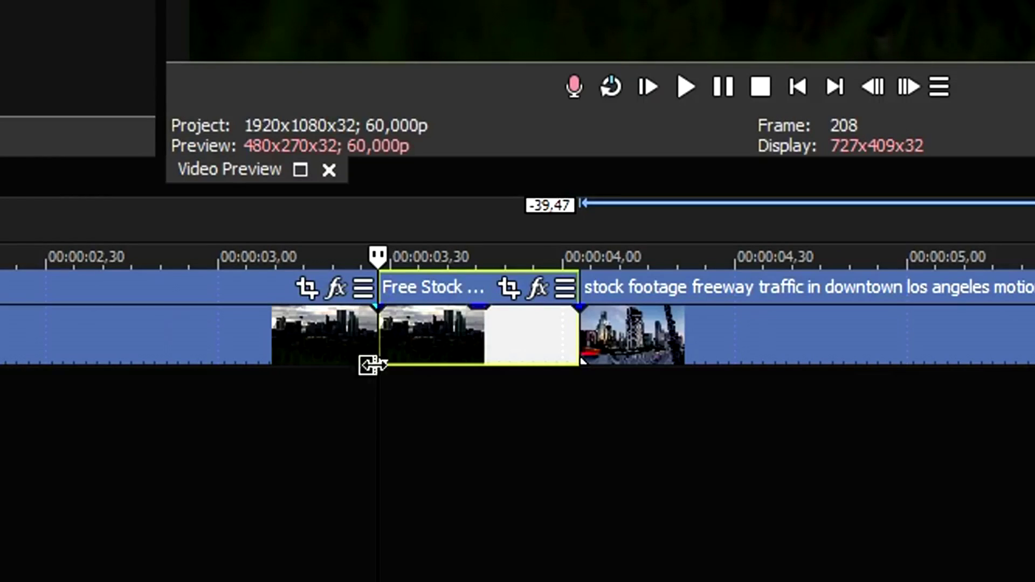
# Split the downtown Los Angeles freeway traffic clip at 00:00:04,34, shortly after its start.
pyautogui.click(730, 331)
pyautogui.click(756, 332)
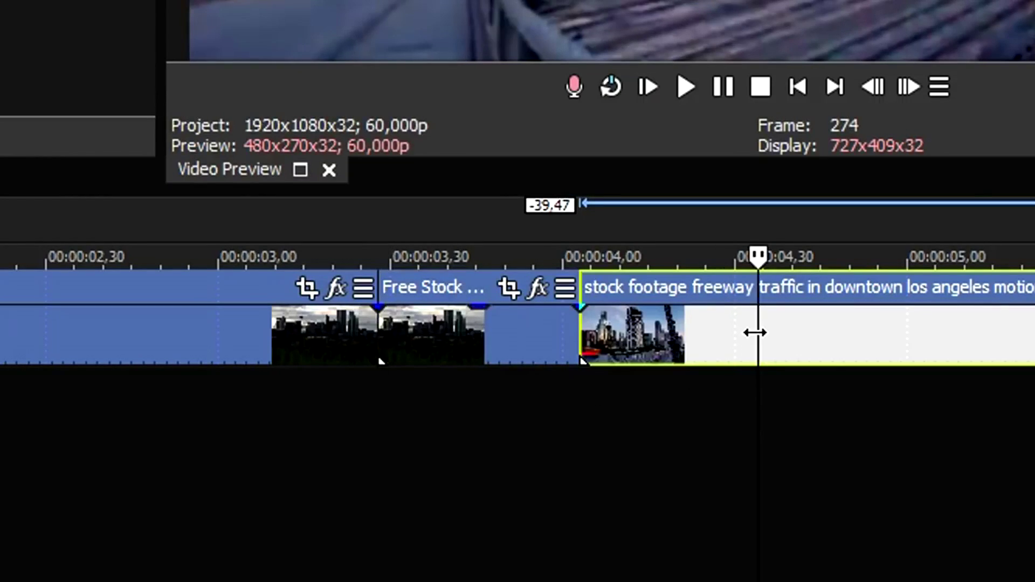
pyautogui.press('s')
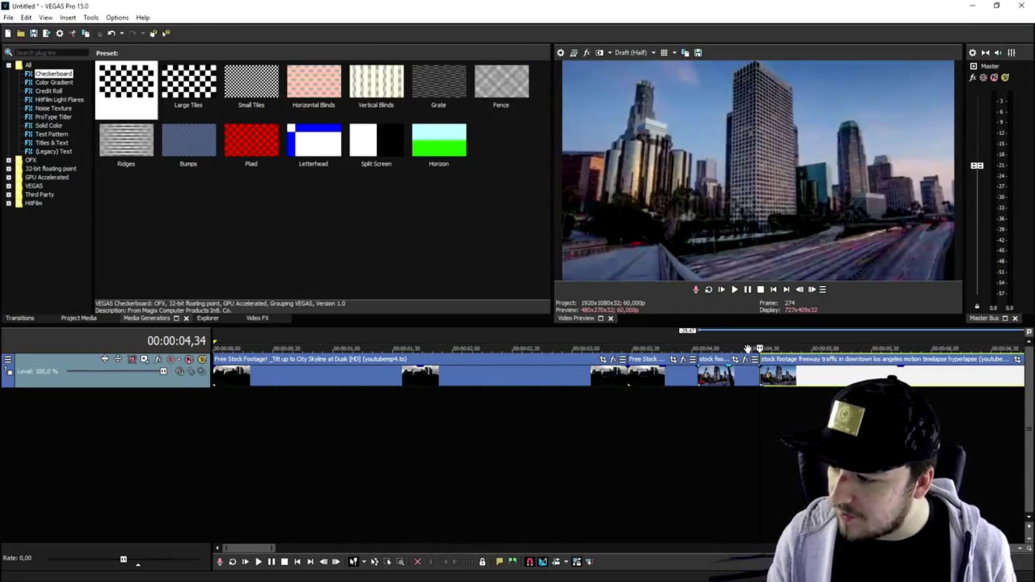
# Open Event Pan/Crop for the short skyline section and shrink its frame to about 1189 × 669 at the first keyframe.
pyautogui.click(634, 373)
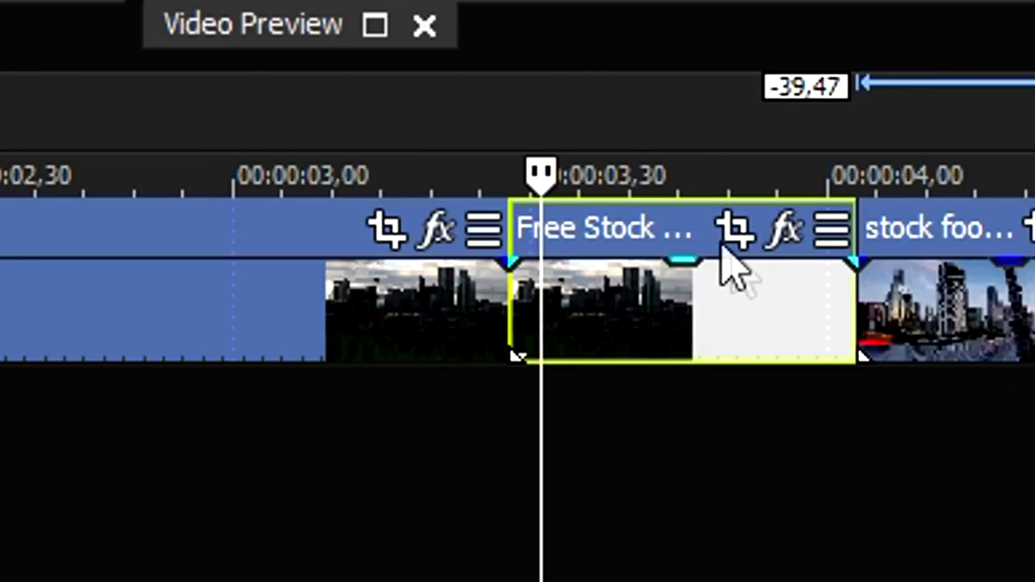
pyautogui.click(730, 237)
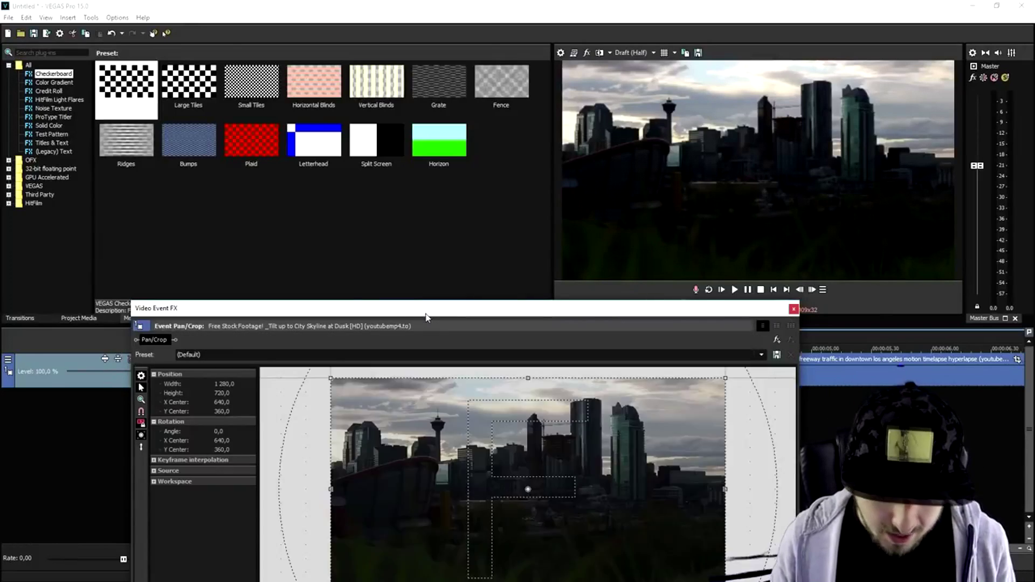
pyautogui.moveTo(439, 308); pyautogui.dragTo(468, 51)
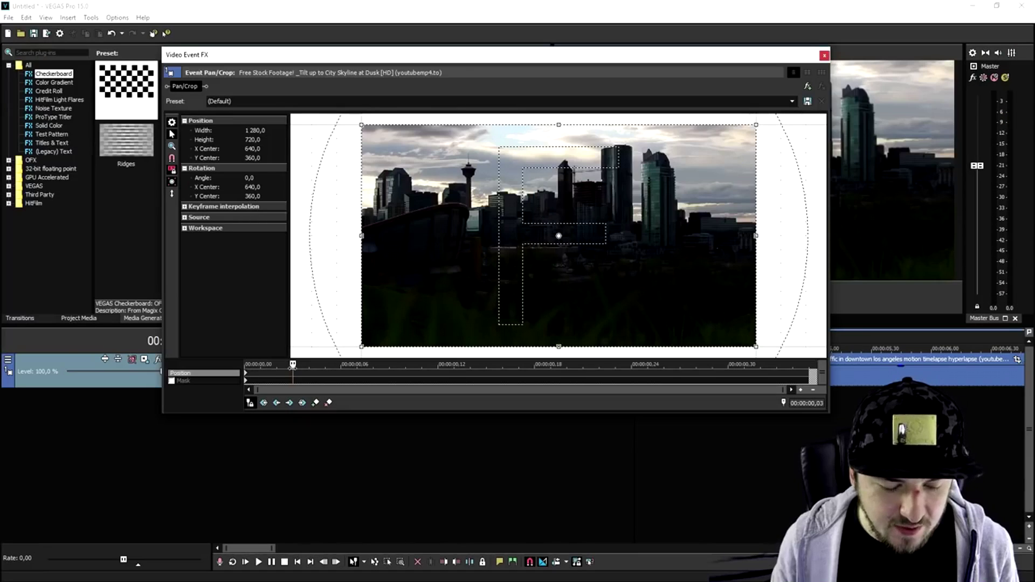
pyautogui.press('Home')
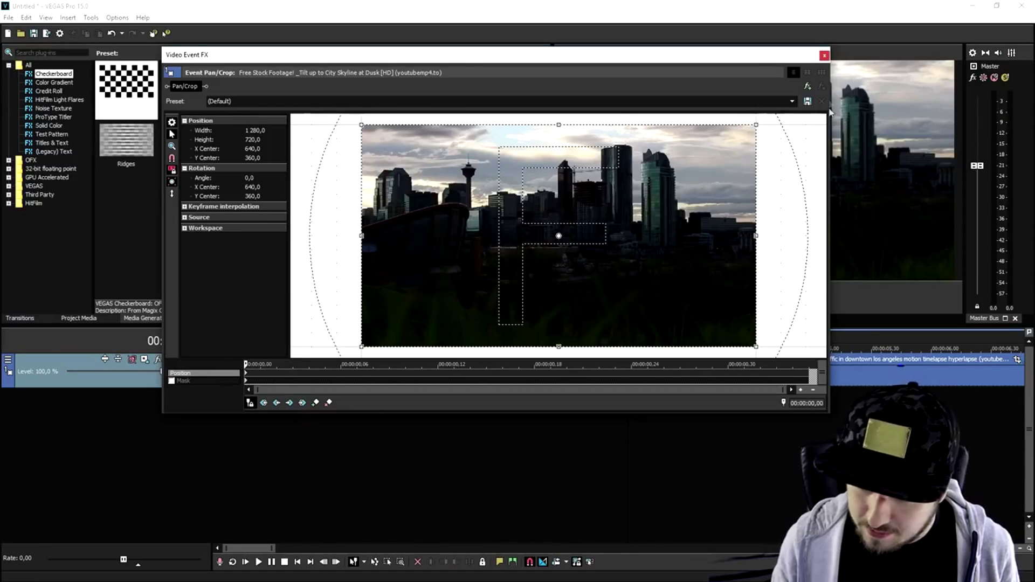
pyautogui.moveTo(758, 124); pyautogui.dragTo(742, 133)
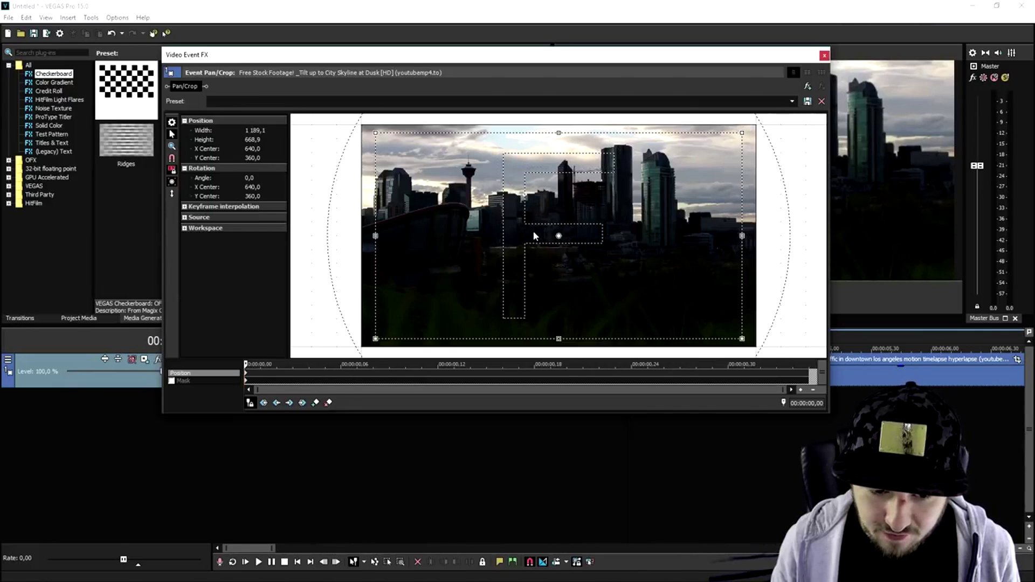
# Add a Pan/Crop position keyframe at 00:00:00,06 with the frame shifted up to a Y Center of about 347.8.
pyautogui.press('Right')
pyautogui.press('Right')
pyautogui.press('Right')
pyautogui.press('Right')
pyautogui.press('Right')
pyautogui.press('Right')
pyautogui.moveTo(533, 231); pyautogui.dragTo(533, 227)
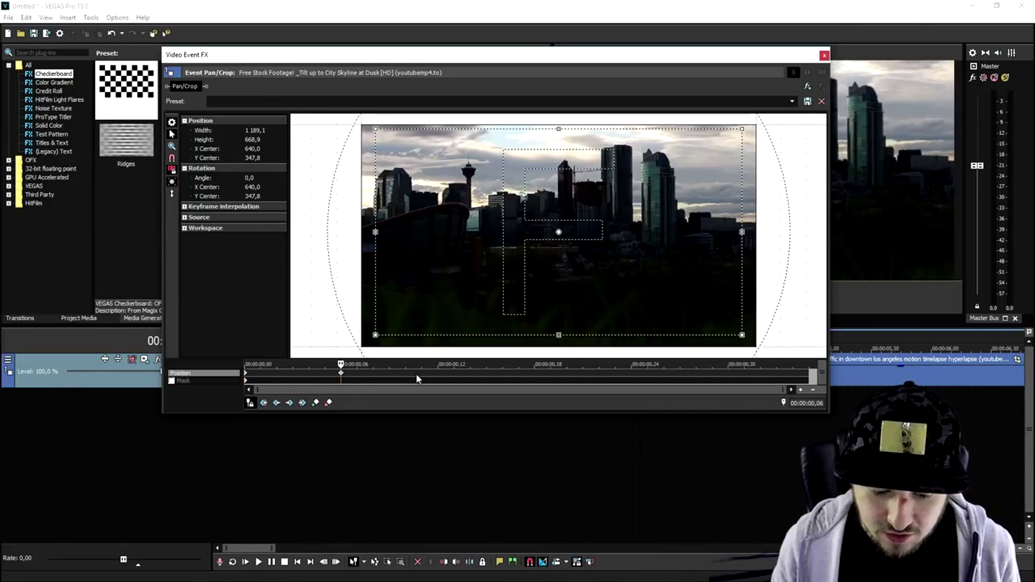
# Add a position keyframe at 00:00:00,11 with the frame moved to about X Center 622.5 and Y Center 370.5.
pyautogui.press('Right')
pyautogui.press('Right')
pyautogui.press('Right')
pyautogui.press('Right')
pyautogui.press('Right')
pyautogui.moveTo(513, 236); pyautogui.dragTo(506, 234)
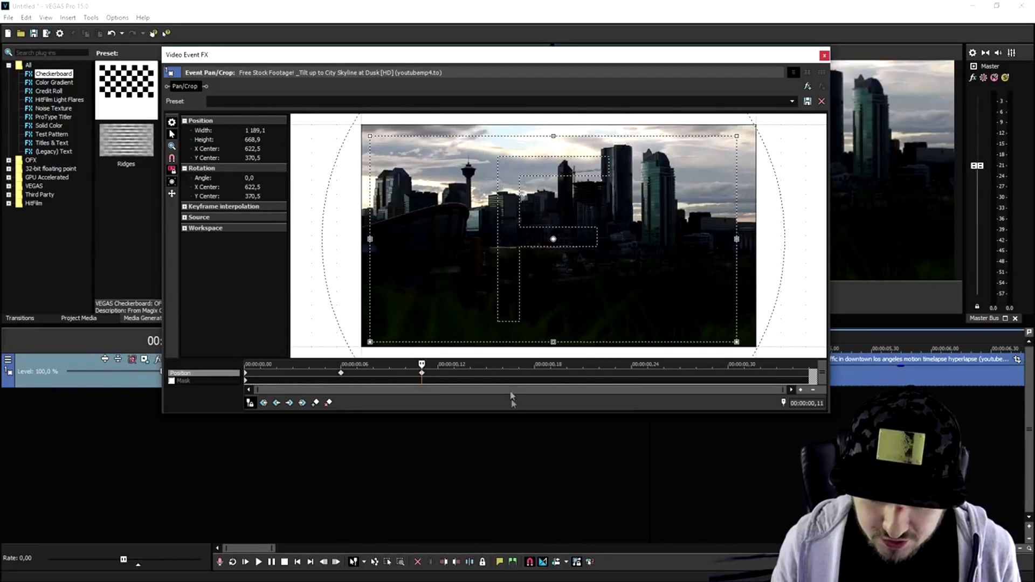
# Add position keyframes at 00:00:00,16 with the center at about 640, 346 and at 00:00:00,21 with the center at about 645.2, 382.7.
pyautogui.click(503, 376)
pyautogui.moveTo(539, 229); pyautogui.dragTo(544, 222)
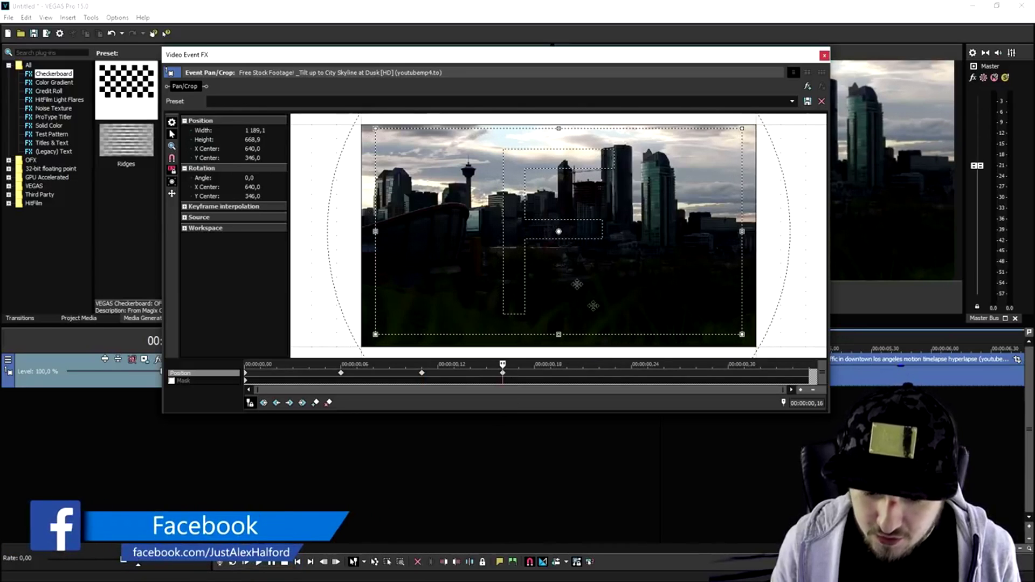
pyautogui.moveTo(585, 261); pyautogui.dragTo(588, 273)
pyautogui.doubleClick(582, 376)
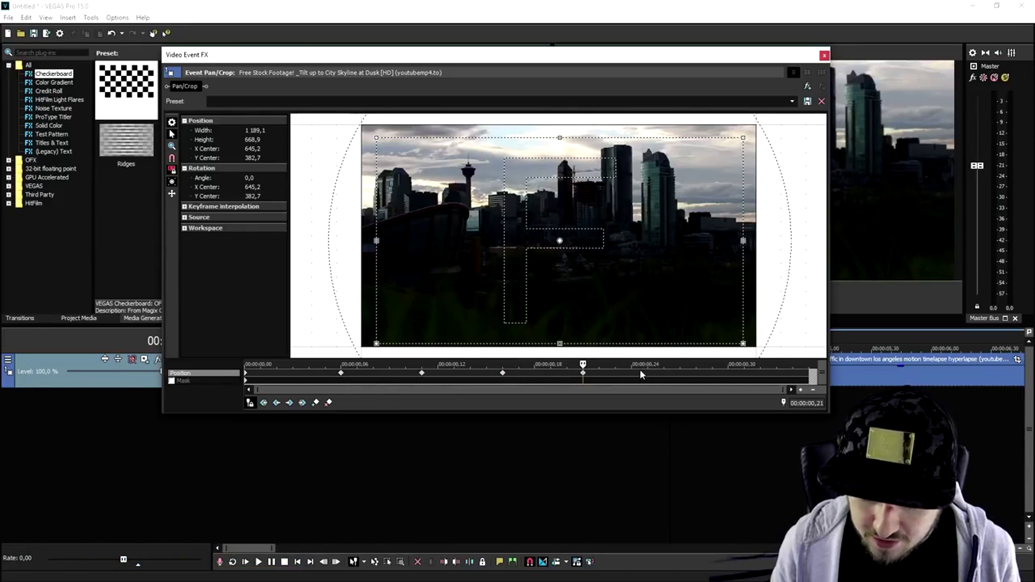
# Add position keyframes at 00:00:00,26 with the center at about 647, 353 and at 00:00:00,31 with the center at about 652.2, 347.8.
pyautogui.click(572, 376)
pyautogui.click(664, 378)
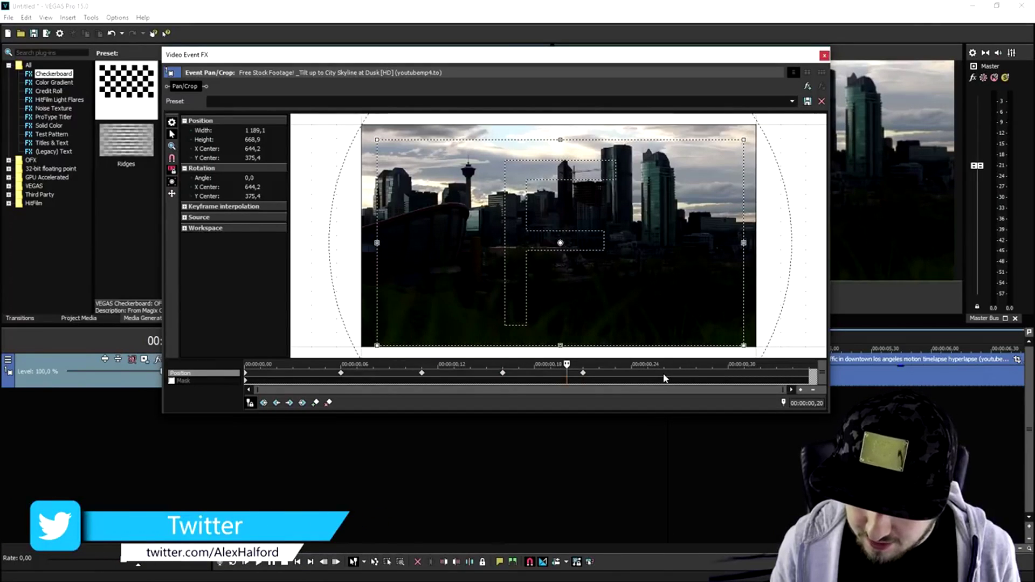
pyautogui.moveTo(671, 227); pyautogui.dragTo(673, 218)
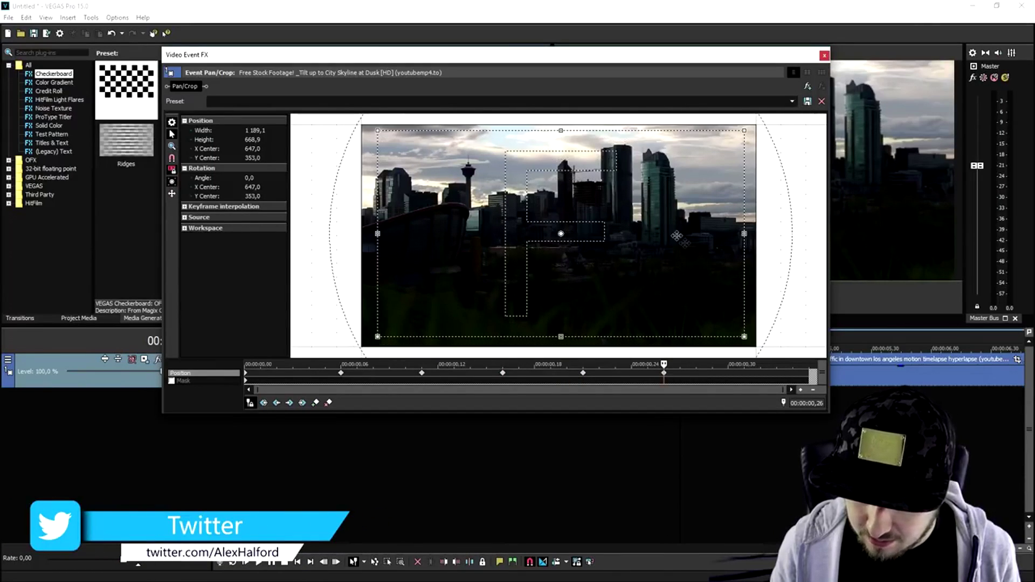
pyautogui.rightClick(744, 379)
pyautogui.press('Escape')
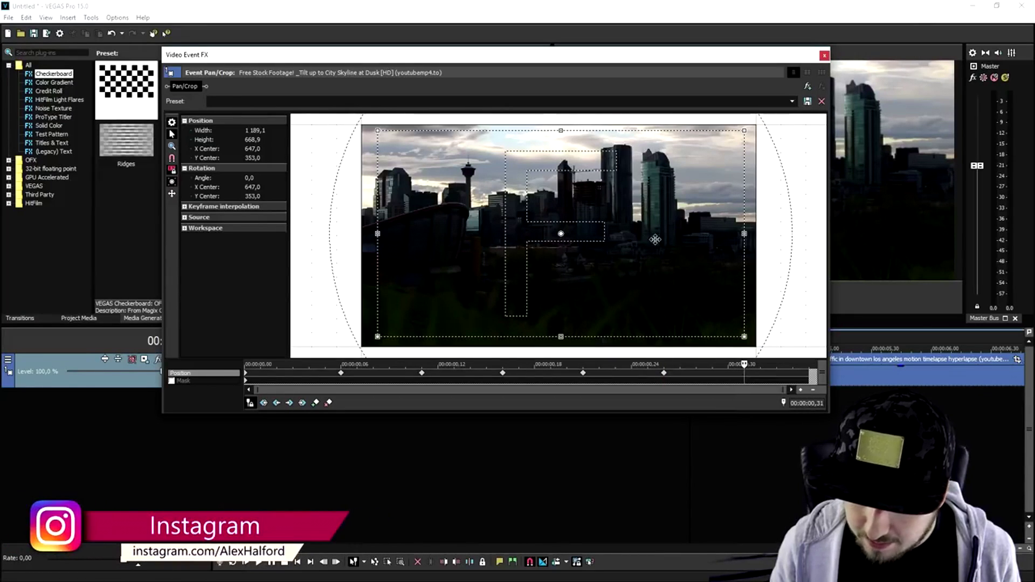
pyautogui.moveTo(655, 238); pyautogui.dragTo(657, 238)
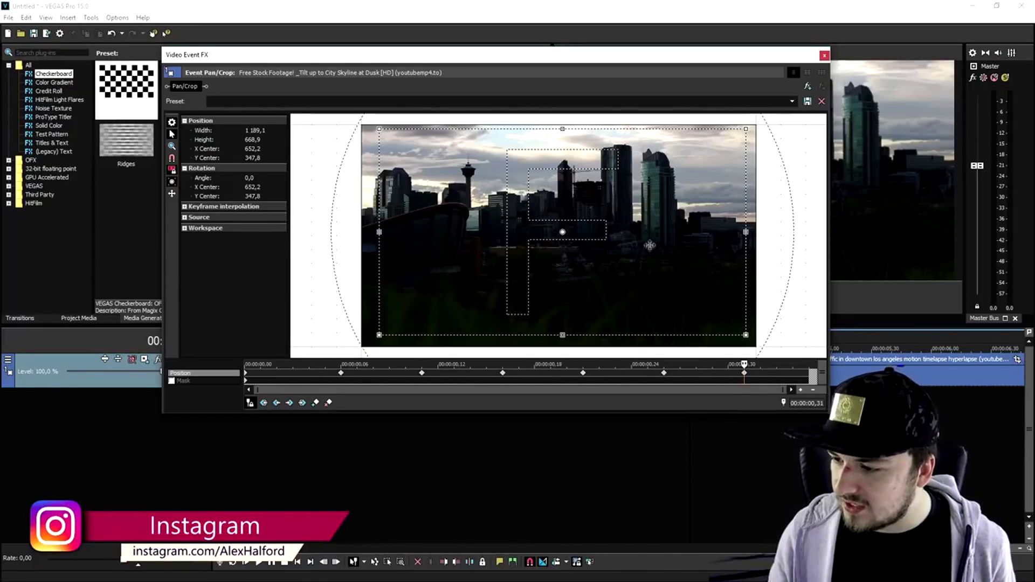
# Set the interpolation of the skyline section's Pan/Crop position keyframe at 00:00:00,31 to Smooth.
pyautogui.click(247, 376)
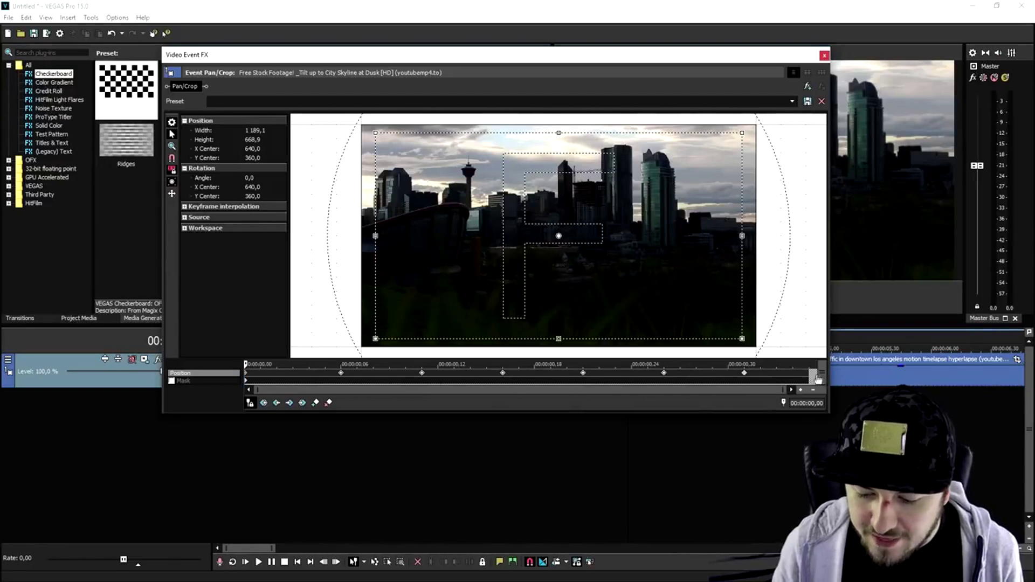
pyautogui.rightClick(744, 373)
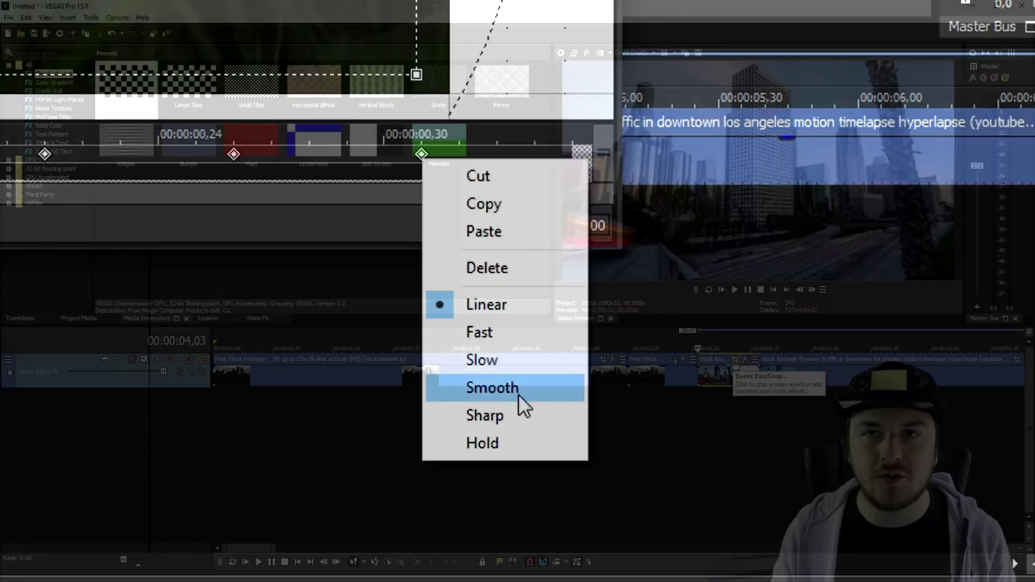
pyautogui.click(519, 389)
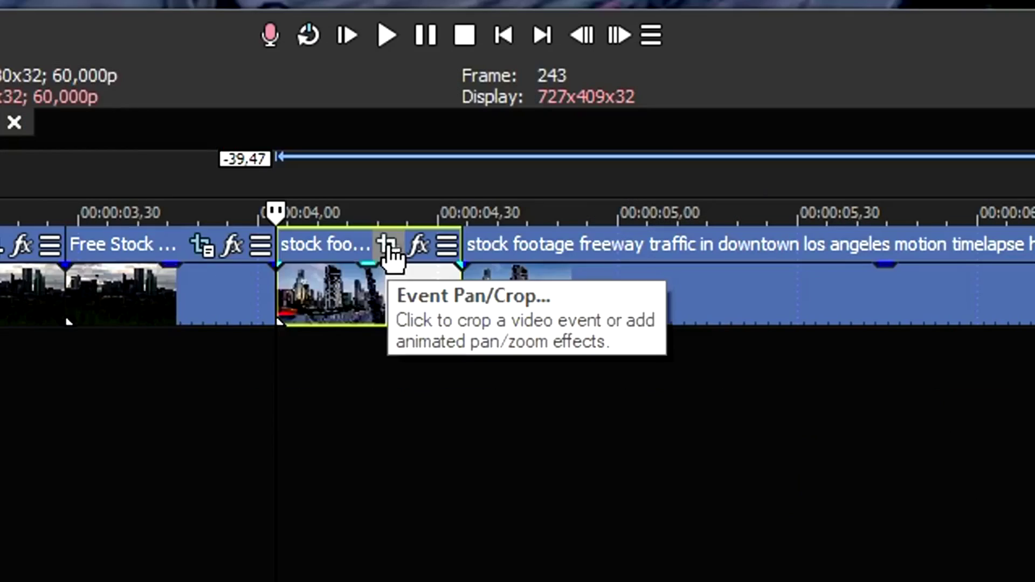
# Examine the Event Pan/Crop position keyframes of the short freeway section and close the effect window.
pyautogui.click(735, 360)
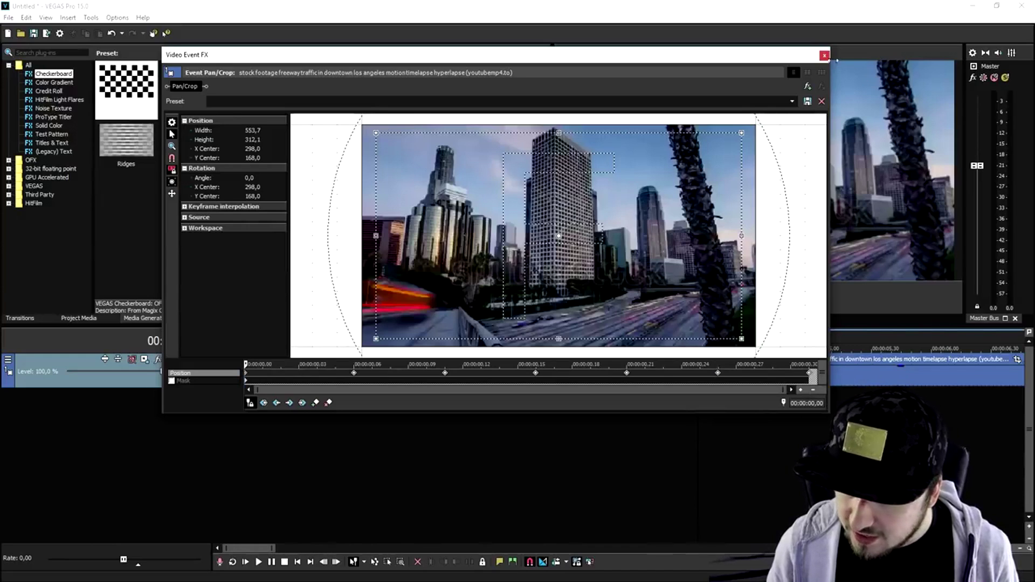
pyautogui.click(825, 55)
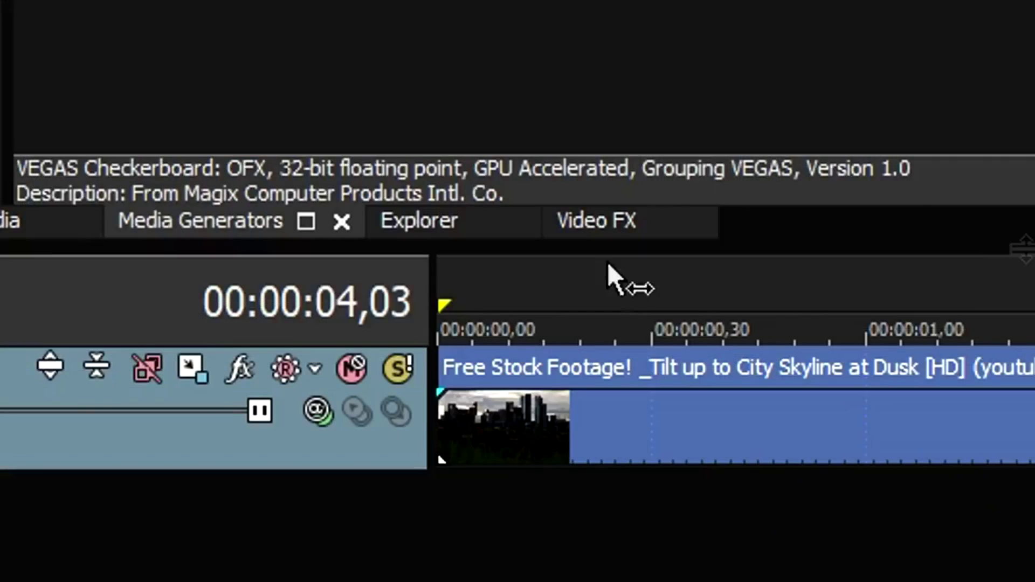
# Apply the Linear Blur video effect with the 30 Degrees Light preset to the short skyline section.
pyautogui.click(593, 222)
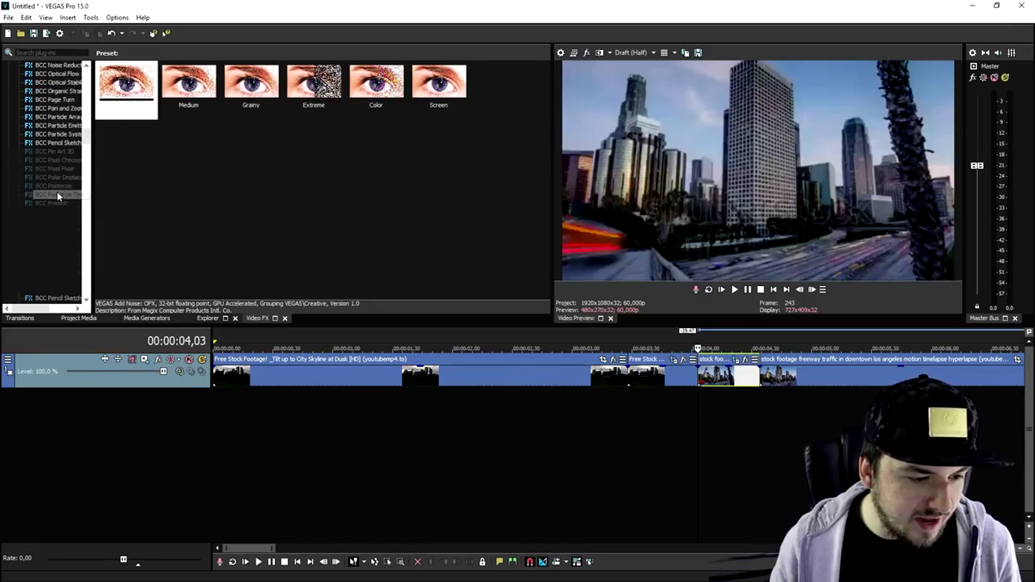
pyautogui.scroll(-10, 58, 197)
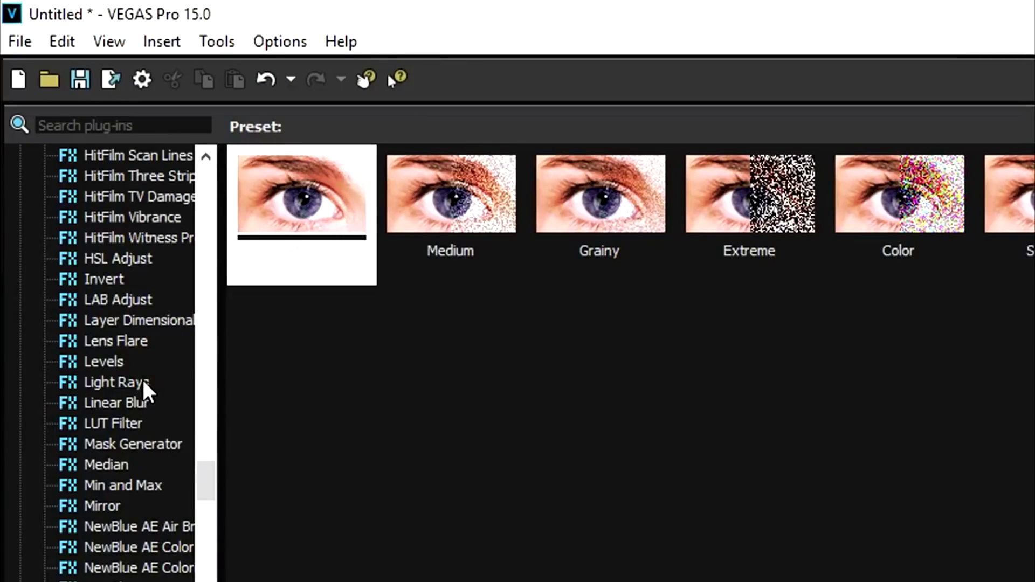
pyautogui.click(130, 405)
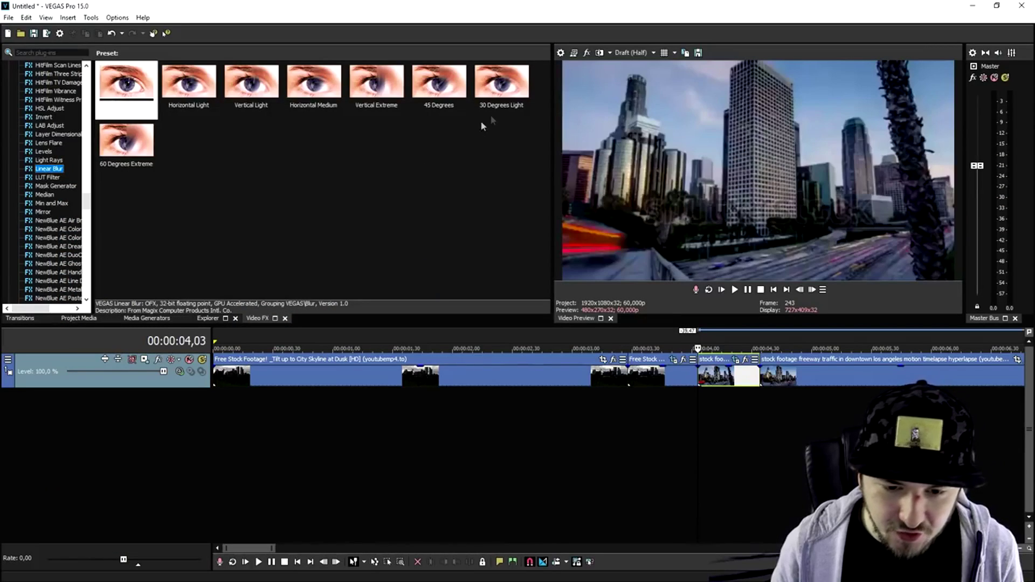
pyautogui.moveTo(504, 84); pyautogui.dragTo(508, 84)
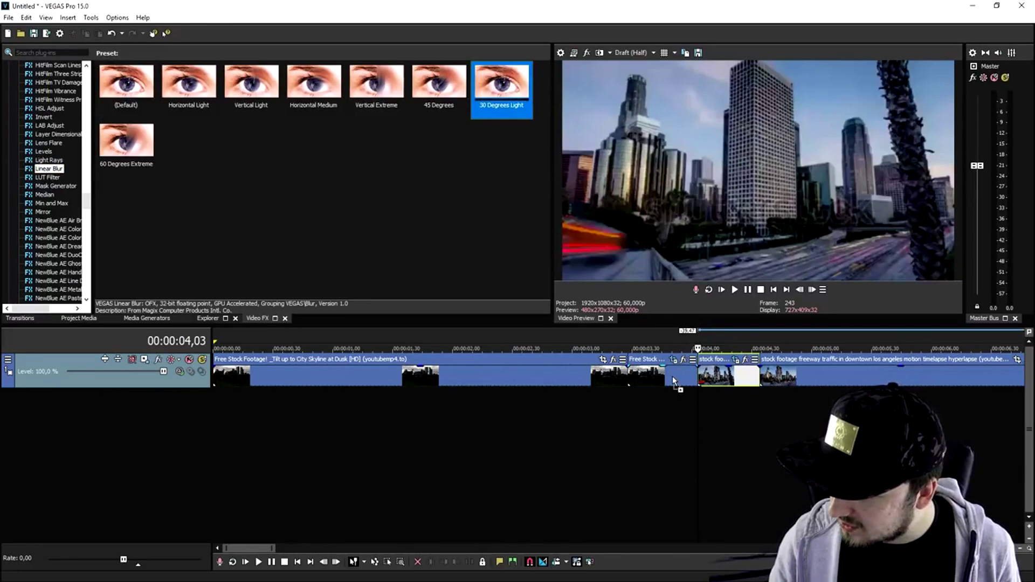
pyautogui.moveTo(673, 380); pyautogui.dragTo(672, 376)
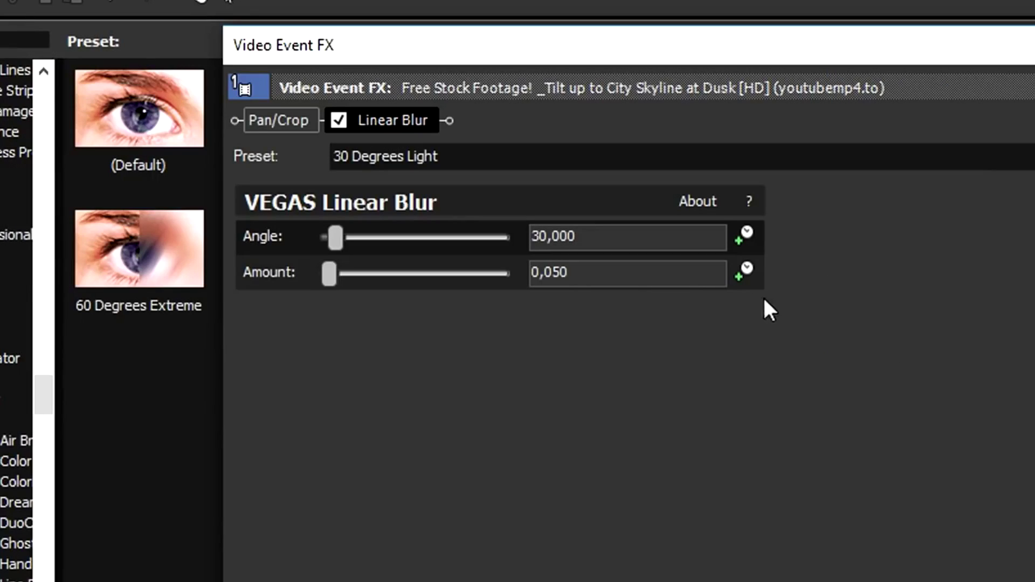
# Animate the skyline section's Linear Blur Amount from 0 at the start to 0,2 at 00:00:00,35.
pyautogui.click(744, 270)
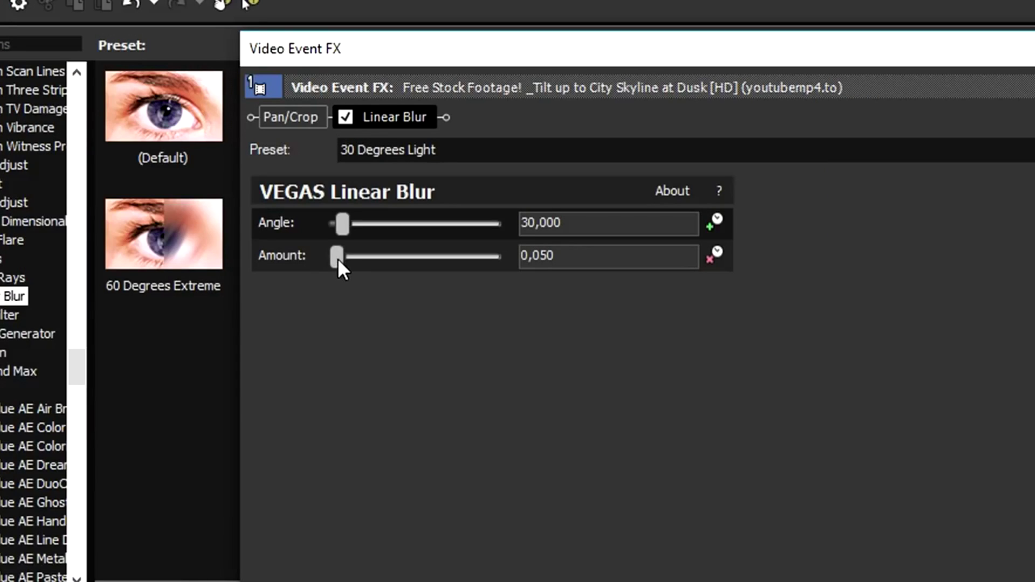
pyautogui.moveTo(338, 259); pyautogui.dragTo(233, 273)
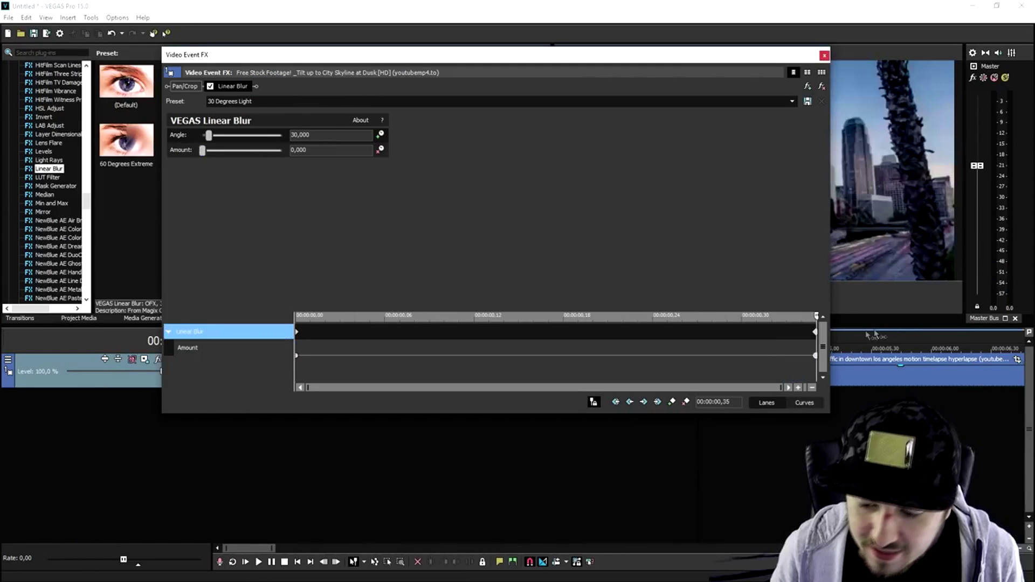
pyautogui.doubleClick(331, 151)
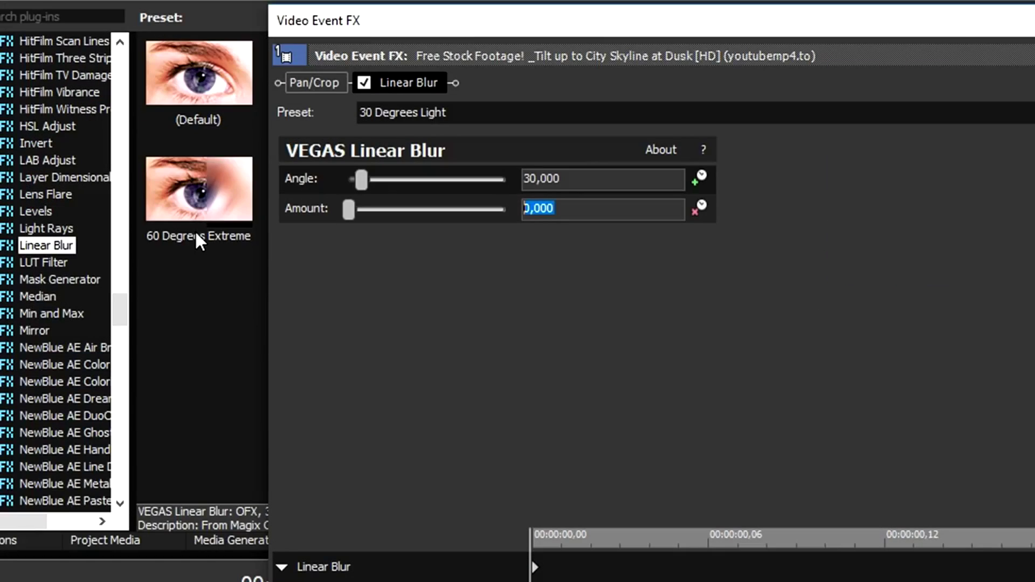
pyautogui.write('0,2')
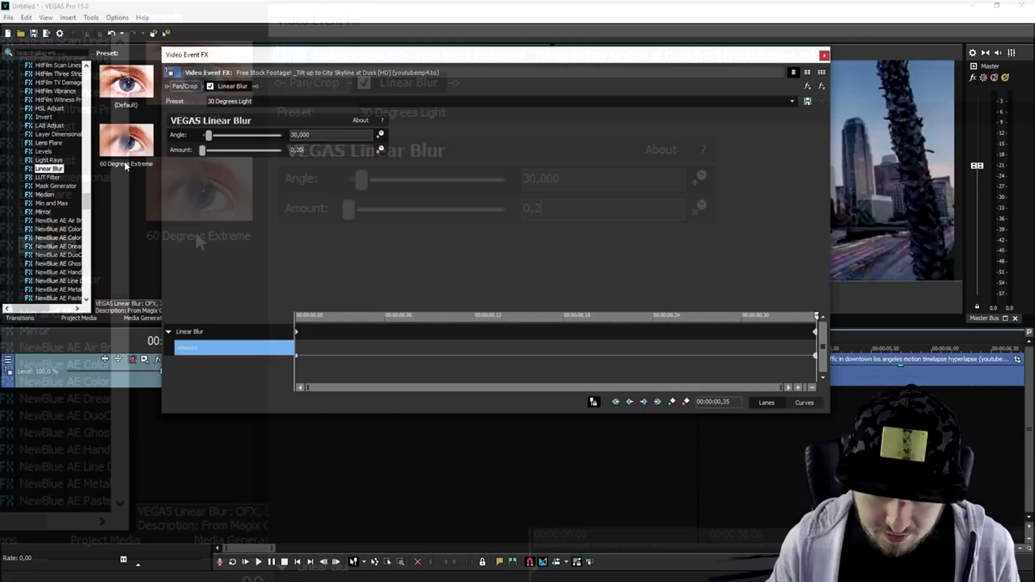
pyautogui.press('Return')
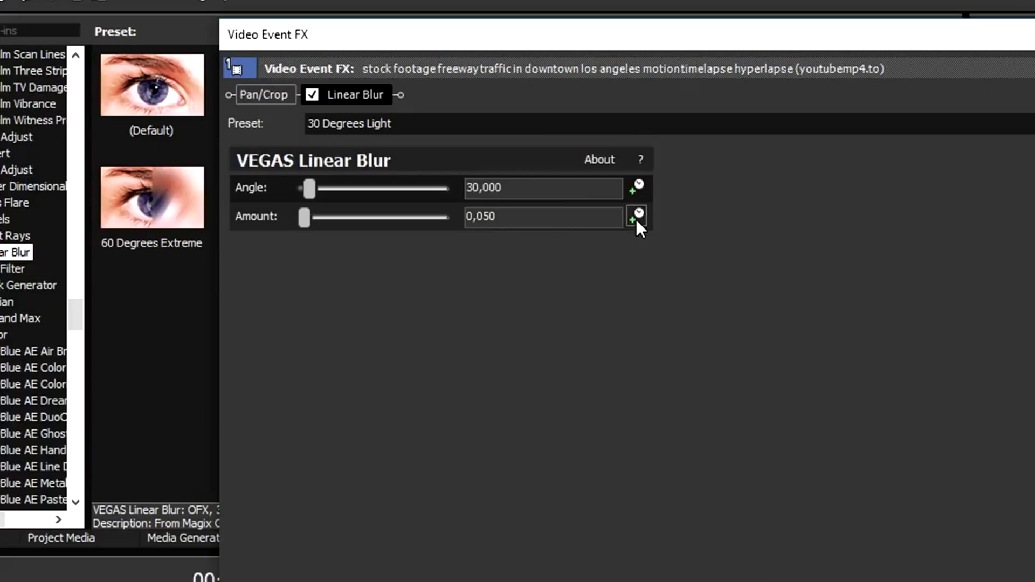
# Enable Amount animation for Linear Blur on the short freeway section and set Amount to 0,200 at the start.
pyautogui.click(636, 217)
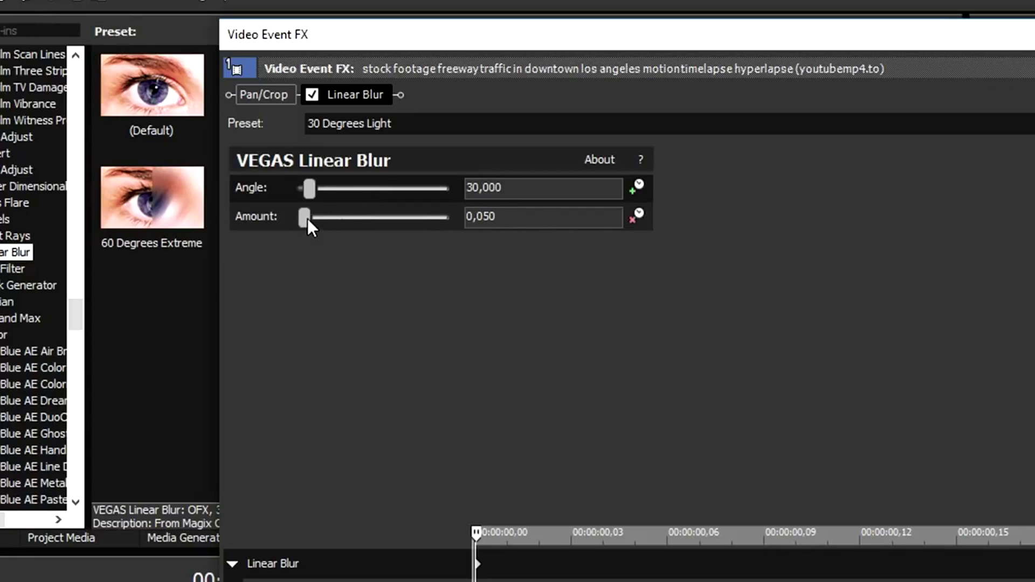
pyautogui.click(536, 222)
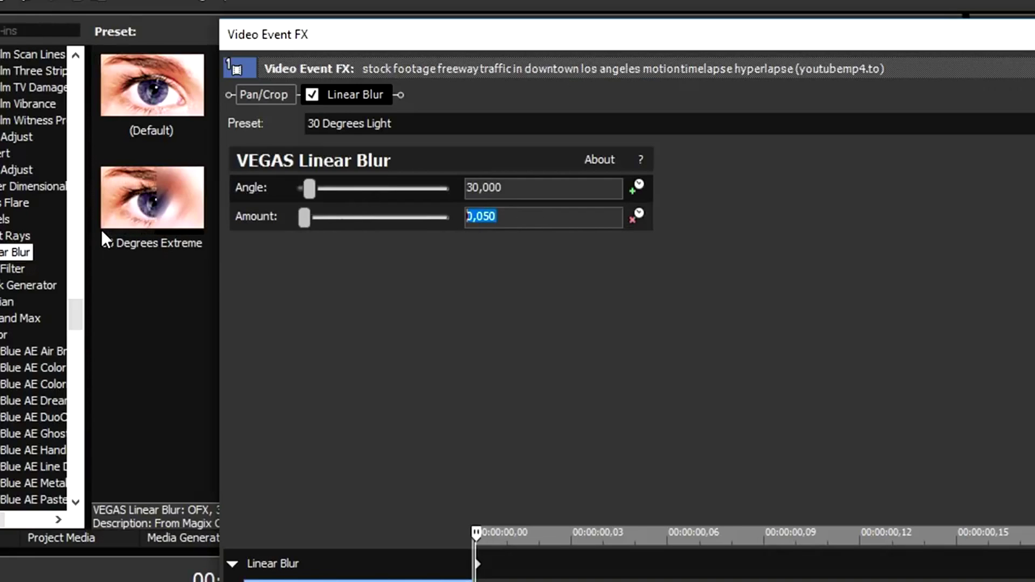
pyautogui.write('0,200')
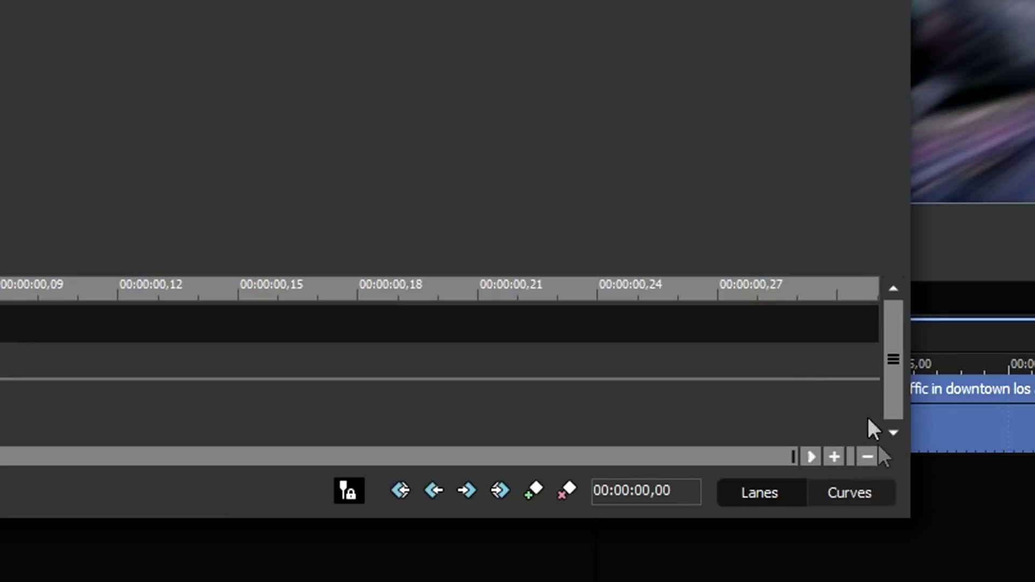
# Go to the end of the freeway section's Linear Blur timeline and open the Amount value for editing.
pyautogui.click(806, 318)
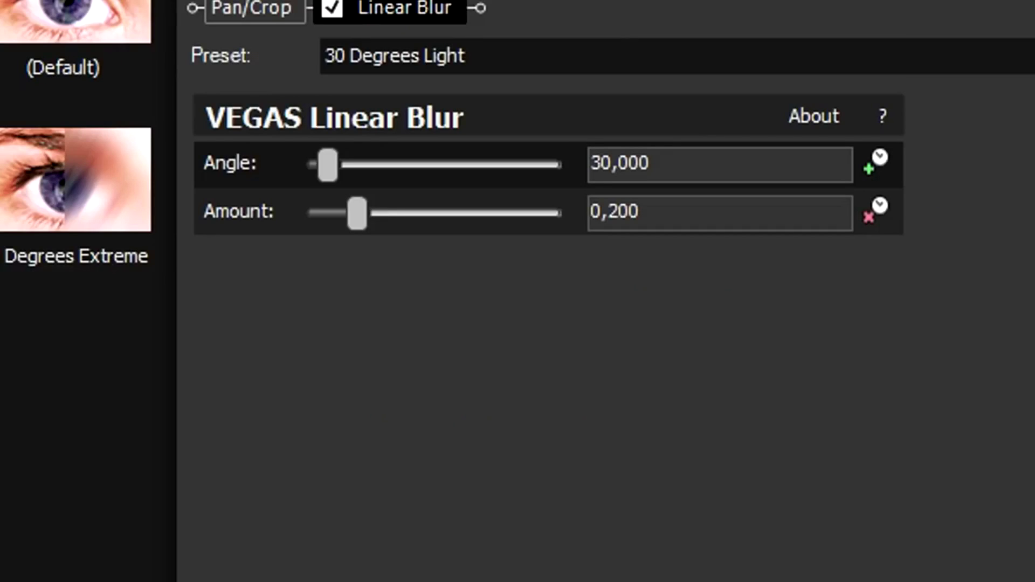
pyautogui.click(717, 212)
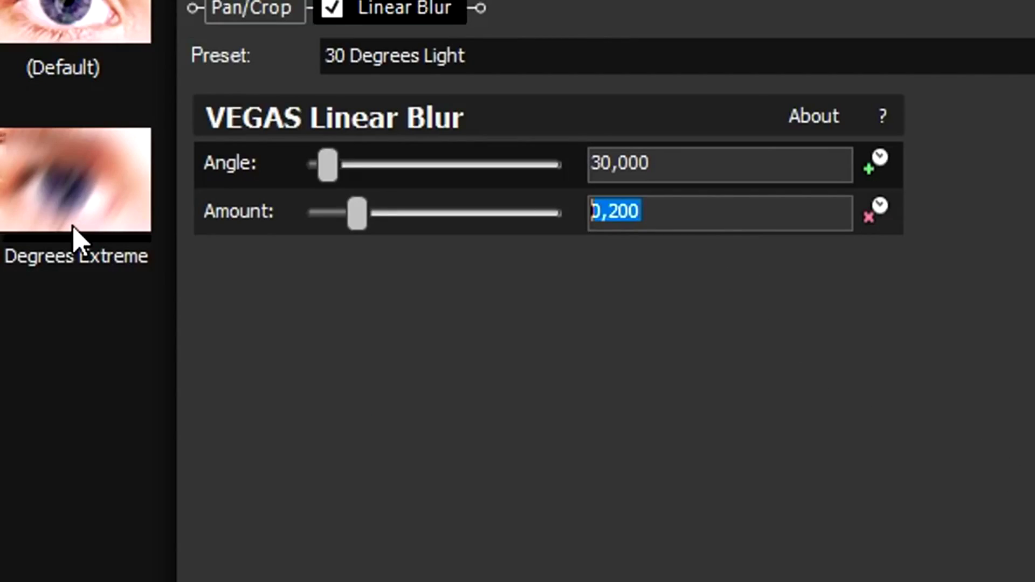